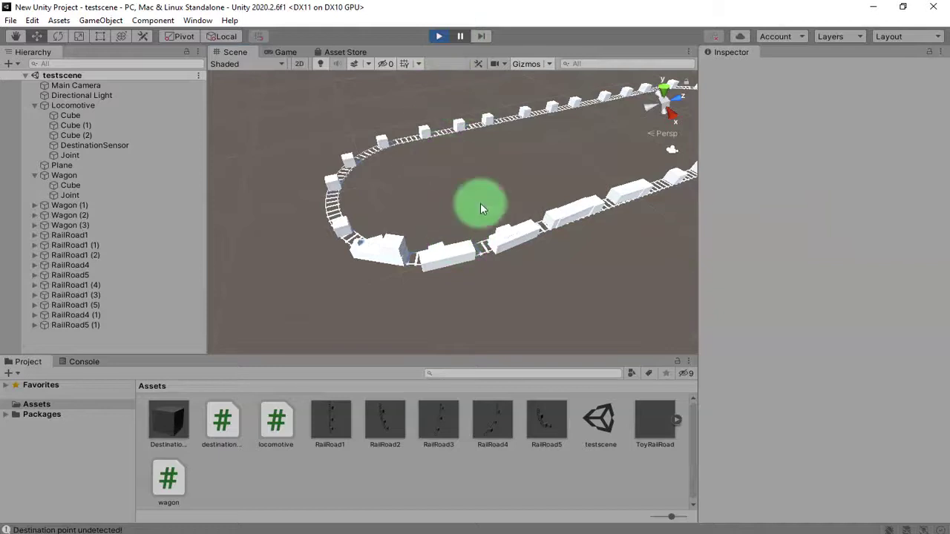
Examine how the locomotive and the first wagon sit on the curved track in the running scene.
{"action": "left_click_drag", "start_coordinate": [452, 301], "coordinate": [371, 311], "text": "alt"}
{"action": "middle_click_drag", "start_coordinate": [374, 259], "coordinate": [443, 221]}
{"action": "right_click_drag", "start_coordinate": [443, 226], "coordinate": [459, 279]}
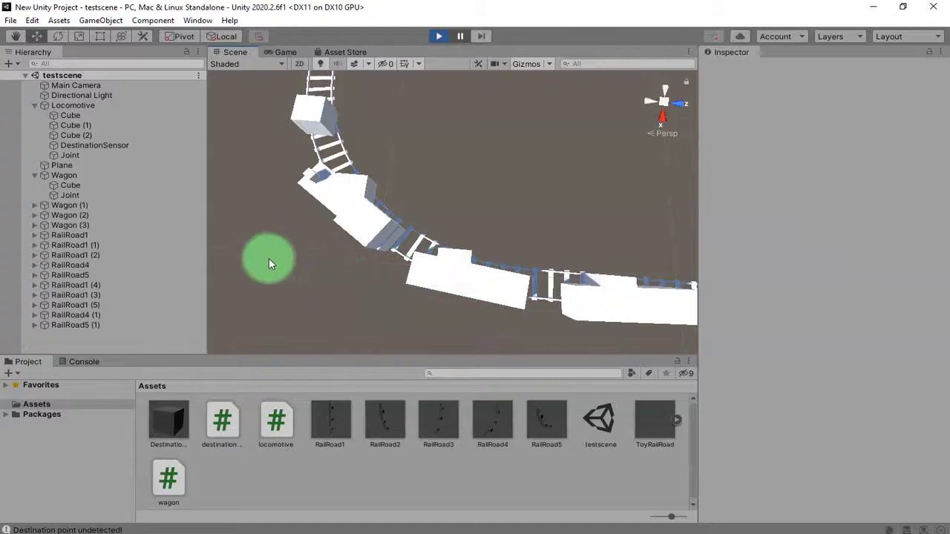
{"action": "left_click", "coordinate": [452, 300]}
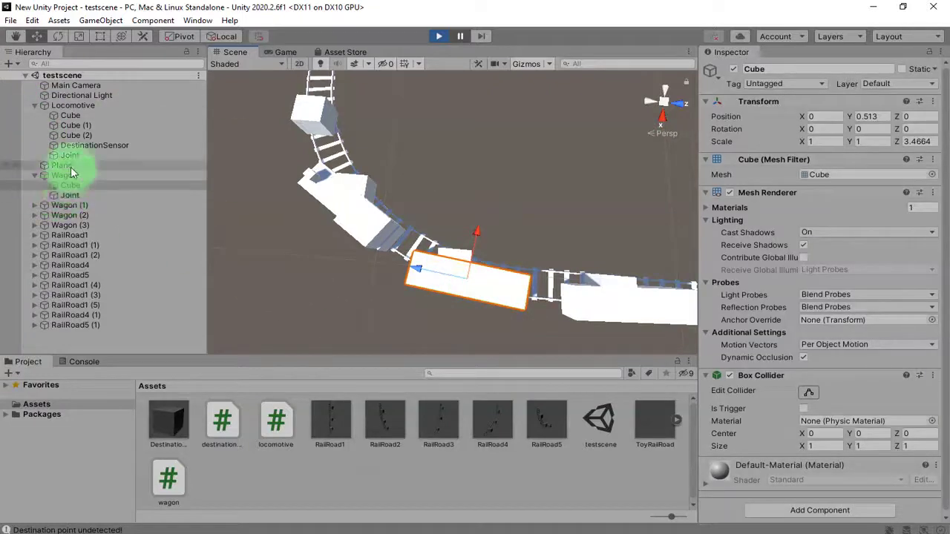
{"action": "left_click", "coordinate": [64, 107]}
{"action": "left_click_drag", "start_coordinate": [394, 266], "coordinate": [518, 194], "text": "alt"}
{"action": "scroll", "coordinate": [517, 193], "scroll_direction": "up", "scroll_amount": 3}
{"action": "middle_click_drag", "start_coordinate": [518, 193], "coordinate": [504, 248]}
{"action": "middle_click_drag", "start_coordinate": [427, 255], "coordinate": [414, 233]}
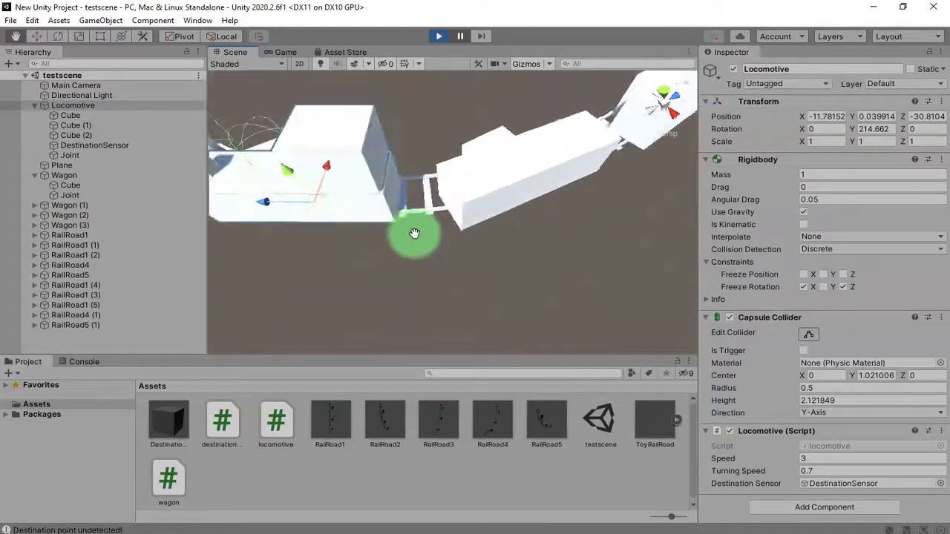
Examine where the locomotive's Joint sits relative to the front of the first wagon.
{"action": "left_click", "coordinate": [73, 157]}
{"action": "right_click_drag", "start_coordinate": [483, 223], "coordinate": [496, 178]}
{"action": "right_click_drag", "start_coordinate": [503, 210], "coordinate": [572, 175]}
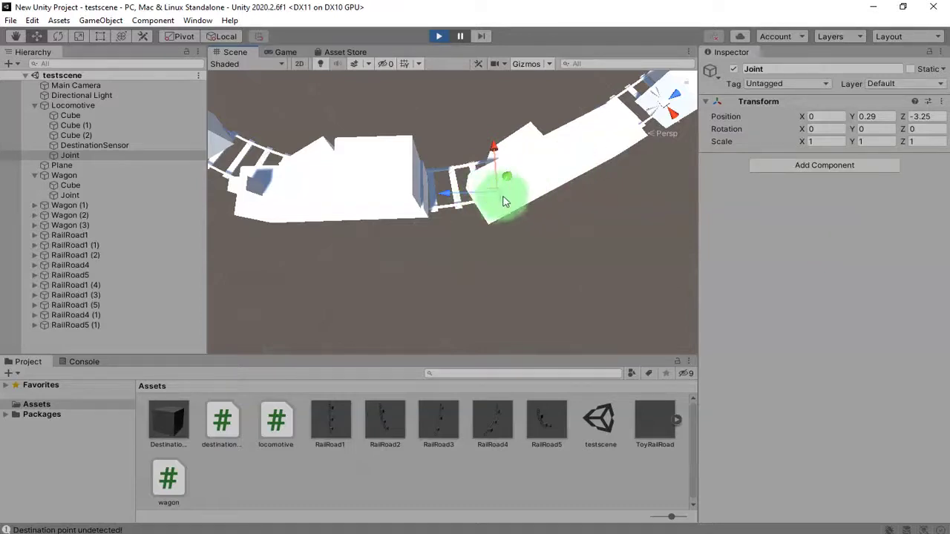
{"action": "right_click_drag", "start_coordinate": [520, 229], "coordinate": [530, 247]}
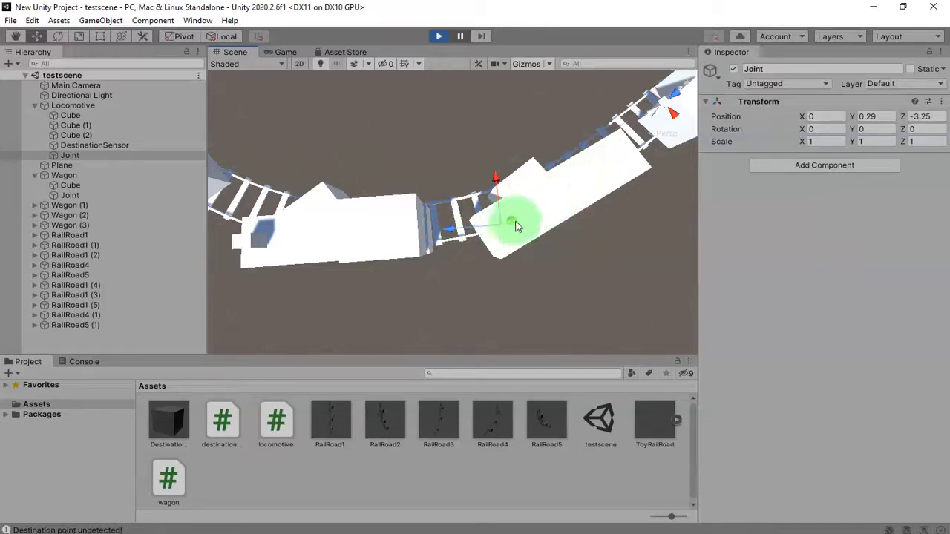
{"action": "mouse_move", "coordinate": [503, 261]}
{"action": "middle_mouse_down"}
{"action": "mouse_move", "coordinate": [564, 229]}
{"action": "mouse_move", "coordinate": [488, 251]}
{"action": "mouse_move", "coordinate": [511, 263]}
{"action": "middle_mouse_up"}
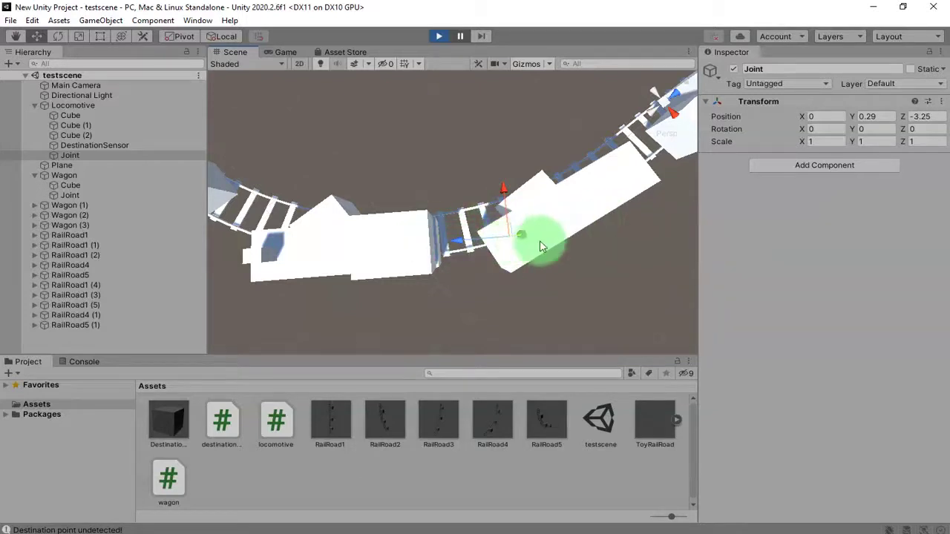
{"action": "middle_click_drag", "start_coordinate": [534, 255], "coordinate": [540, 224]}
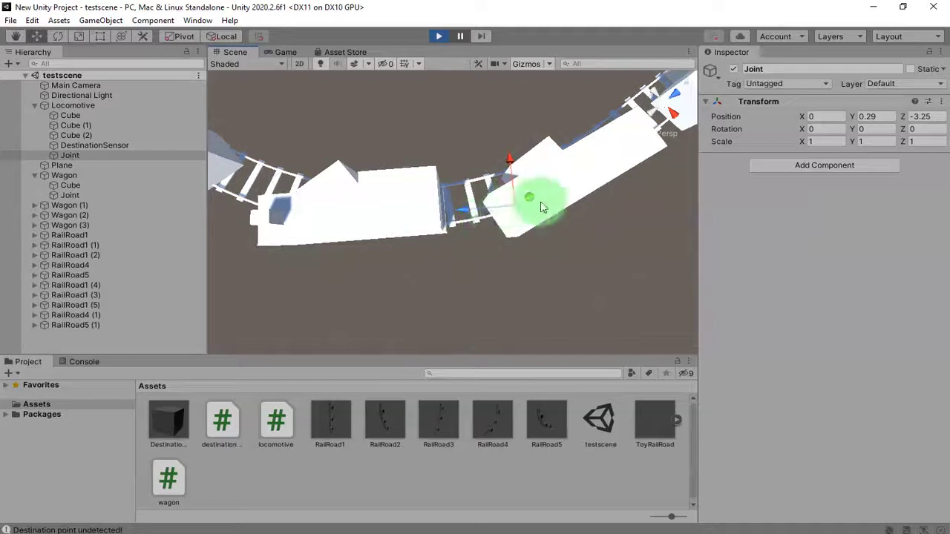
{"action": "left_click_drag", "start_coordinate": [481, 215], "coordinate": [517, 237]}
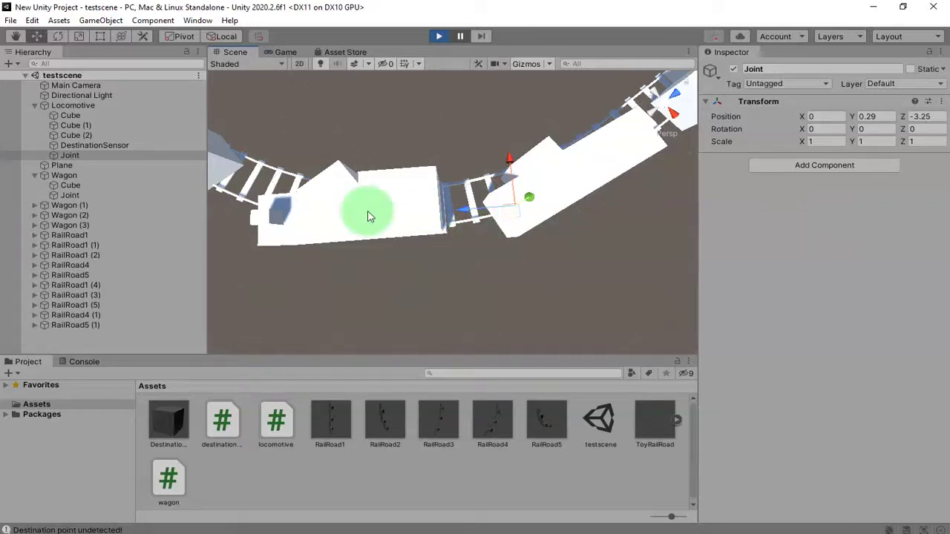
Examine the Locomotive's pivot and its alignment with the rails from above and below.
{"action": "left_click", "coordinate": [111, 103]}
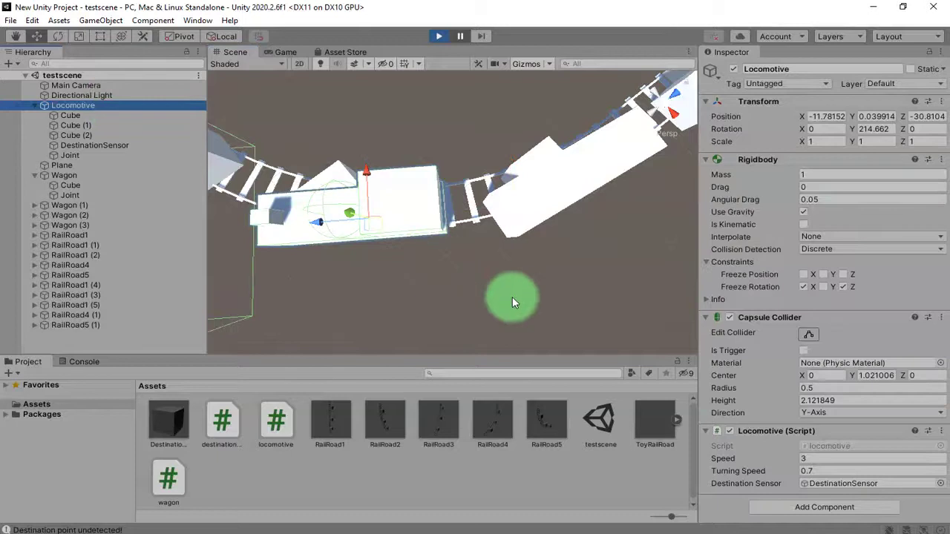
{"action": "left_click_drag", "start_coordinate": [412, 279], "coordinate": [406, 185], "text": "alt"}
{"action": "middle_click_drag", "start_coordinate": [415, 191], "coordinate": [431, 265]}
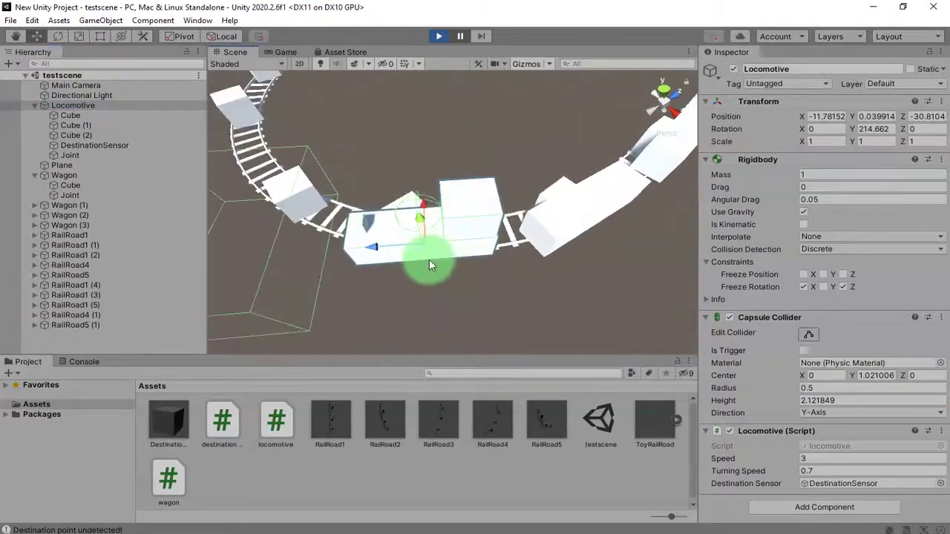
{"action": "key", "text": "f"}
{"action": "mouse_move", "coordinate": [431, 262]}
{"action": "right_mouse_down"}
{"action": "mouse_move", "coordinate": [500, 325]}
{"action": "mouse_move", "coordinate": [409, 216]}
{"action": "mouse_move", "coordinate": [549, 299]}
{"action": "mouse_move", "coordinate": [488, 254]}
{"action": "mouse_move", "coordinate": [461, 259]}
{"action": "mouse_move", "coordinate": [473, 176]}
{"action": "mouse_move", "coordinate": [511, 121]}
{"action": "mouse_move", "coordinate": [440, 138]}
{"action": "mouse_move", "coordinate": [373, 121]}
{"action": "mouse_move", "coordinate": [484, 263]}
{"action": "mouse_move", "coordinate": [480, 225]}
{"action": "mouse_move", "coordinate": [436, 251]}
{"action": "right_mouse_up"}
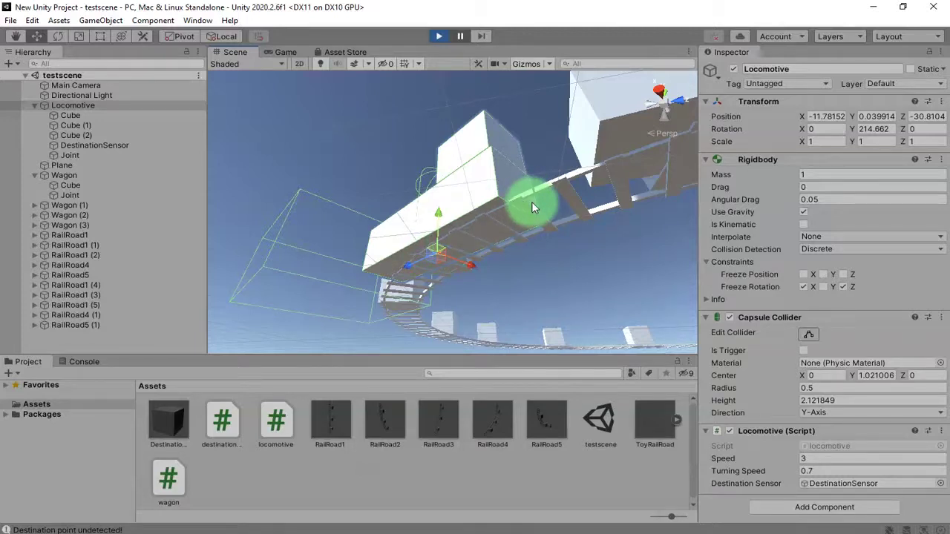
{"action": "left_click_drag", "start_coordinate": [509, 246], "coordinate": [441, 153], "text": "alt"}
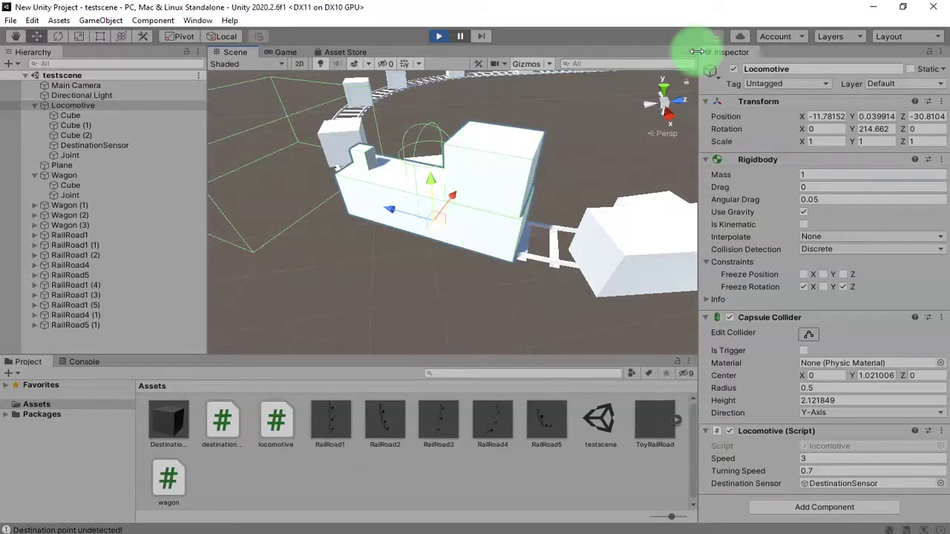
Stop the running scene and make a prefab of the Locomotive in the Assets folder.
{"action": "left_click", "coordinate": [439, 36]}
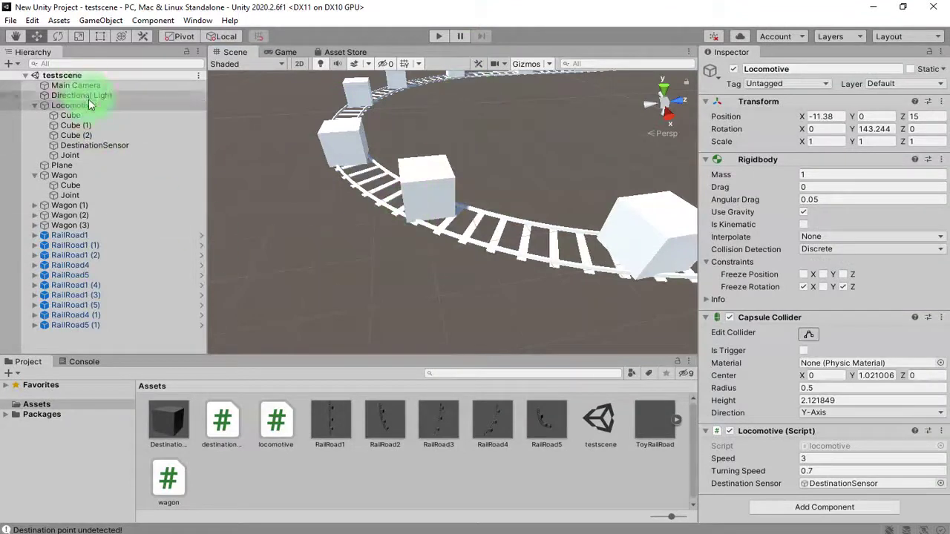
{"action": "left_click", "coordinate": [96, 106]}
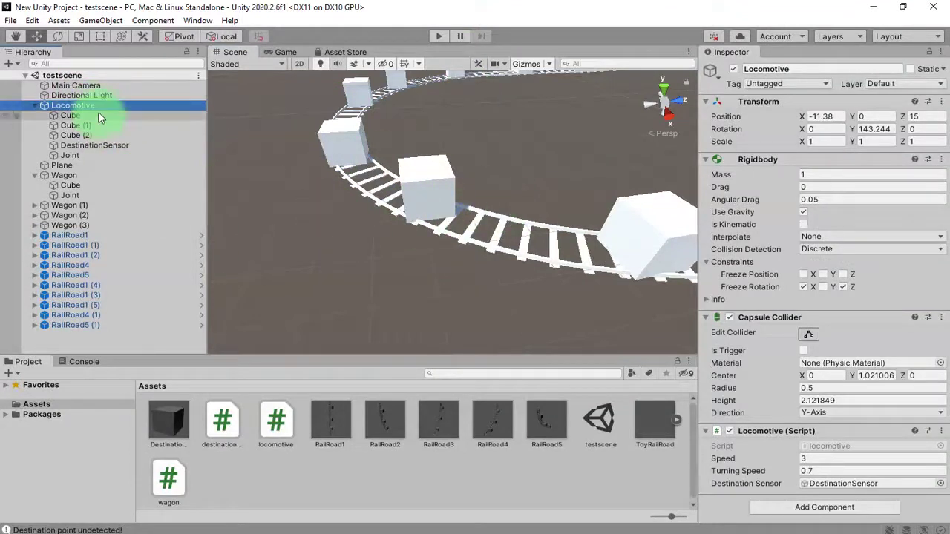
{"action": "key", "text": "f"}
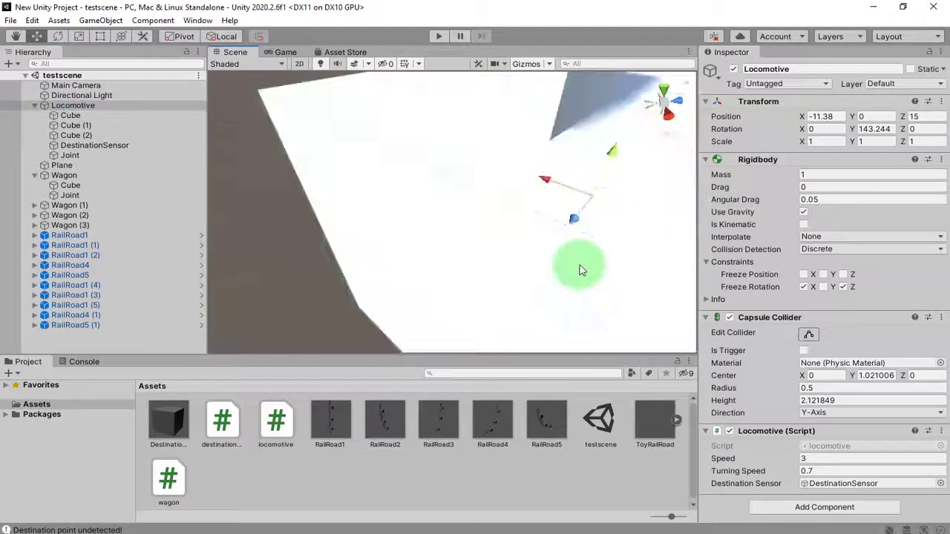
{"action": "scroll", "coordinate": [532, 262], "scroll_direction": "down", "scroll_amount": 5}
{"action": "left_click_drag", "start_coordinate": [550, 274], "coordinate": [383, 273], "text": "alt"}
{"action": "left_click", "coordinate": [44, 126]}
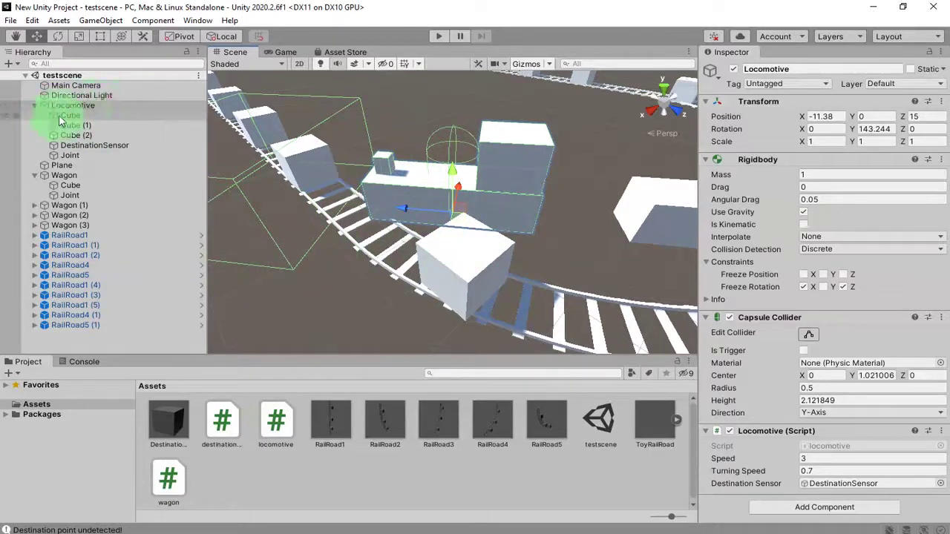
{"action": "left_click_drag", "start_coordinate": [71, 105], "coordinate": [315, 490]}
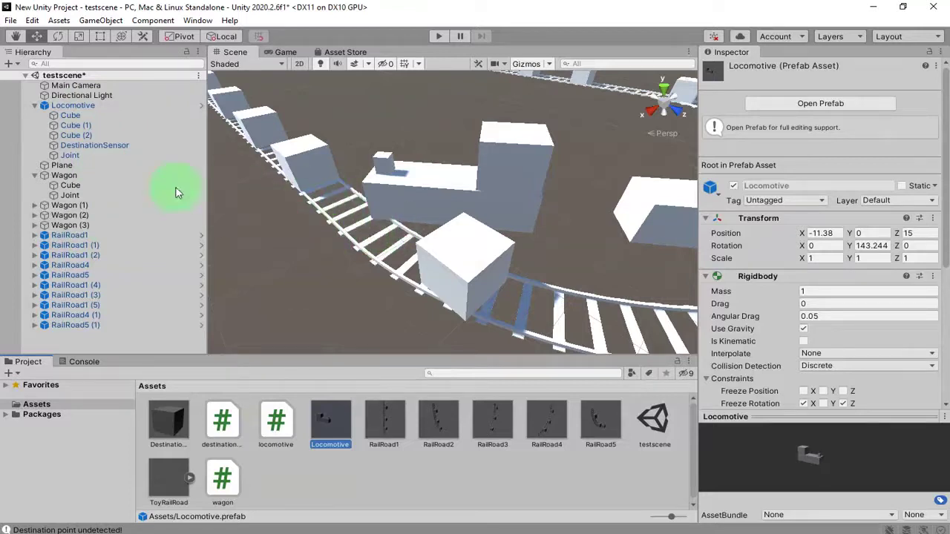
Delete Wagon (1), Wagon (2) and Wagon (3) from the scene.
{"action": "left_click", "coordinate": [67, 175]}
{"action": "left_click", "coordinate": [74, 205]}
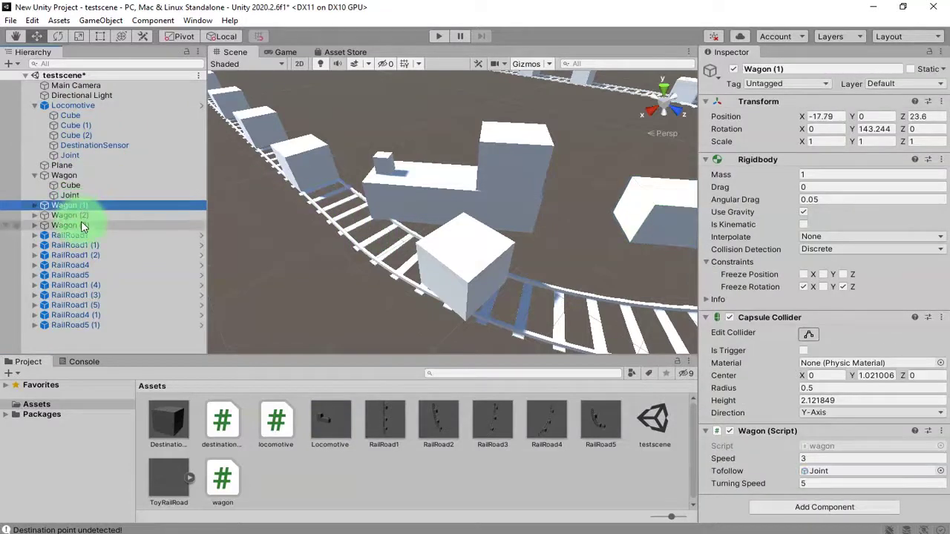
{"action": "left_click", "coordinate": [84, 226], "text": "shift"}
{"action": "key", "text": "Delete"}
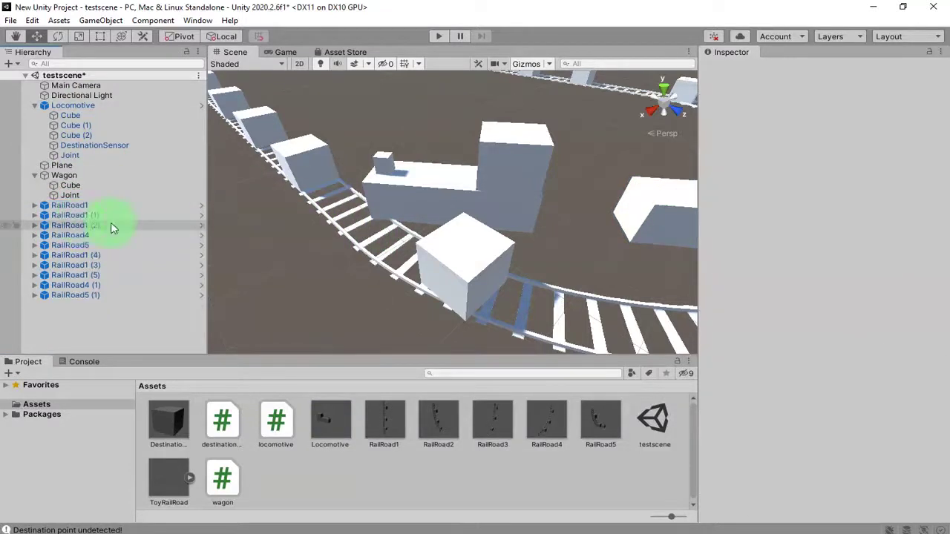
Make a prefab of the remaining Wagon in the Assets folder.
{"action": "scroll", "coordinate": [594, 204], "scroll_direction": "down", "scroll_amount": 3}
{"action": "middle_click_drag", "start_coordinate": [591, 200], "coordinate": [475, 223]}
{"action": "left_click", "coordinate": [64, 175]}
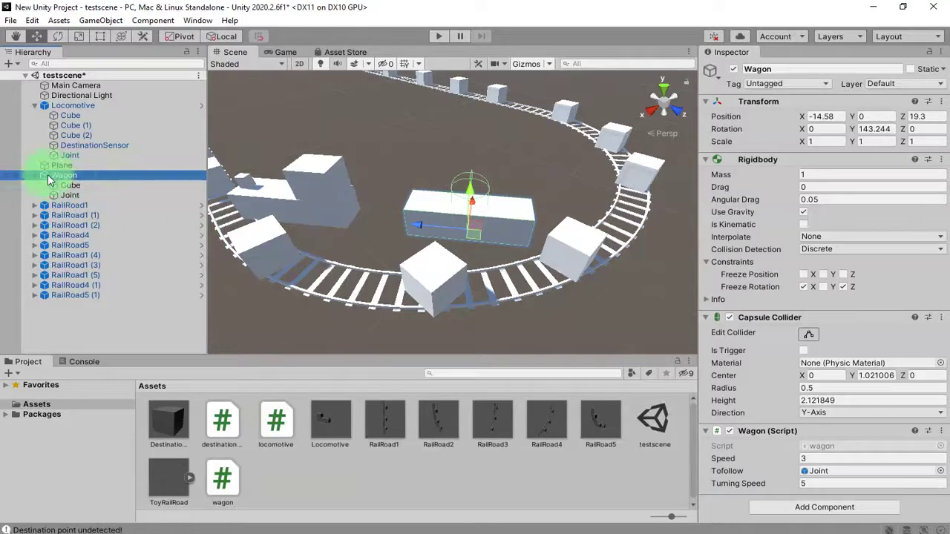
{"action": "left_click_drag", "start_coordinate": [58, 181], "coordinate": [463, 486]}
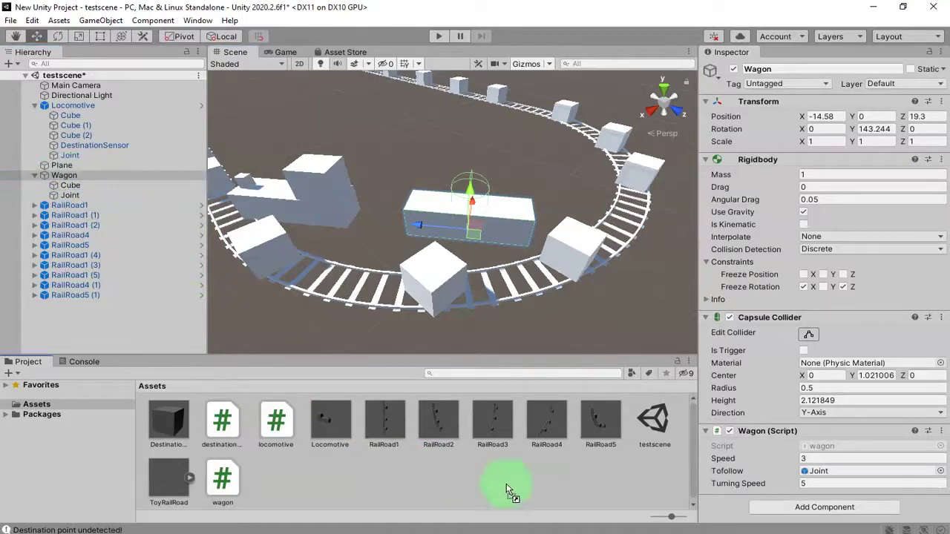
{"action": "left_click_drag", "start_coordinate": [403, 473], "coordinate": [402, 473]}
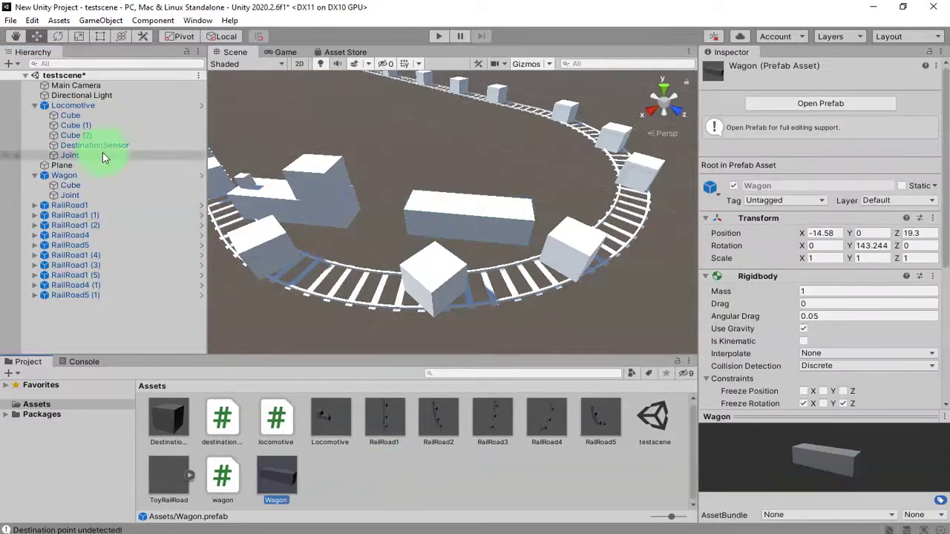
Inspect the Wagon and Locomotive instances and view the Locomotive prefab's contents, then return to the scene.
{"action": "left_click", "coordinate": [77, 176]}
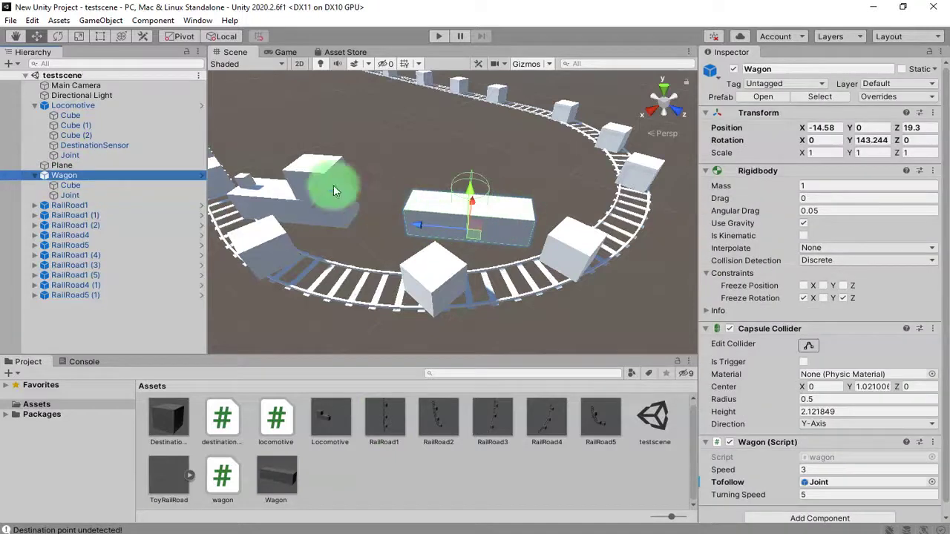
{"action": "left_click", "coordinate": [104, 107]}
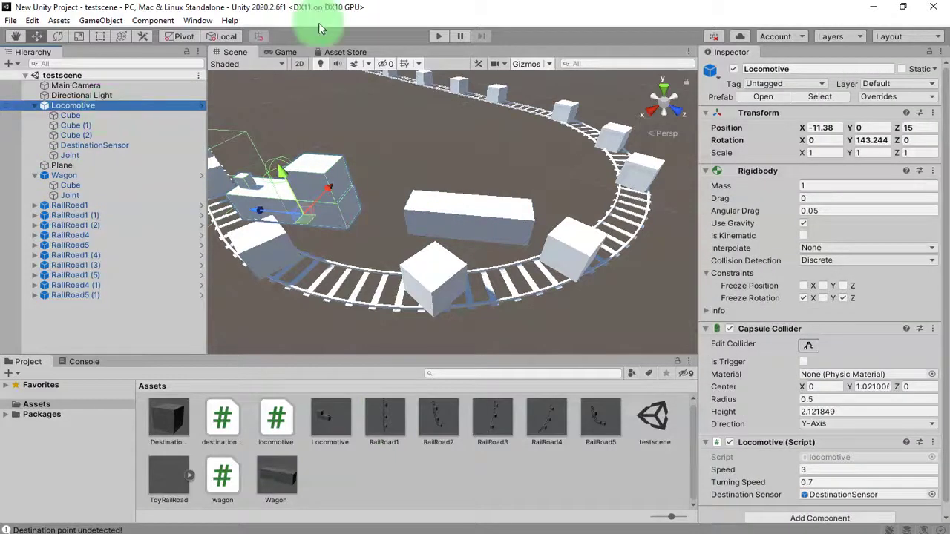
{"action": "left_click", "coordinate": [202, 106]}
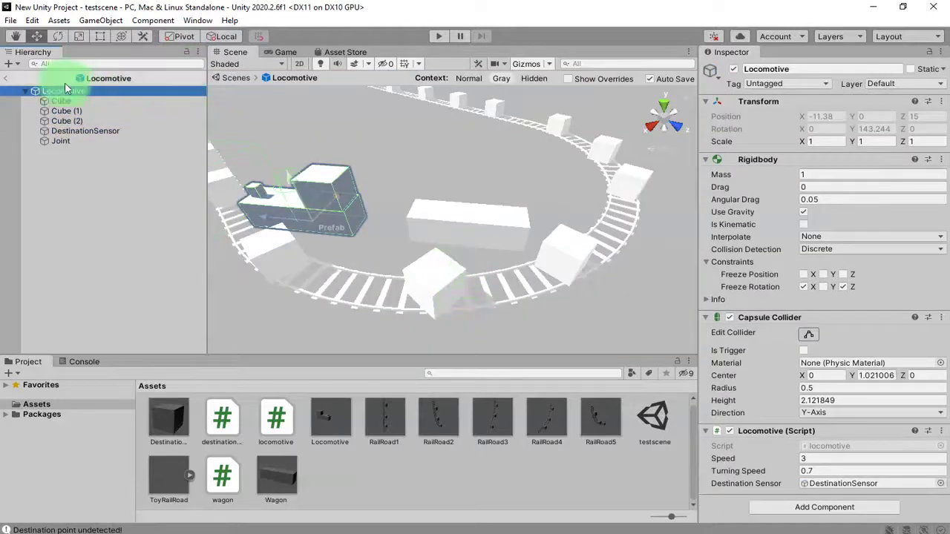
{"action": "left_click", "coordinate": [9, 78]}
{"action": "left_click", "coordinate": [409, 480]}
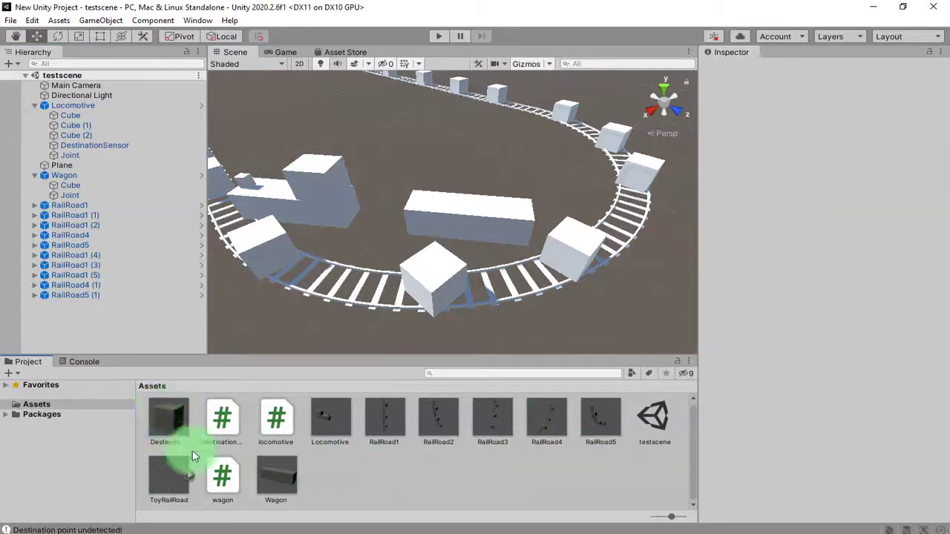
{"action": "left_click", "coordinate": [325, 420]}
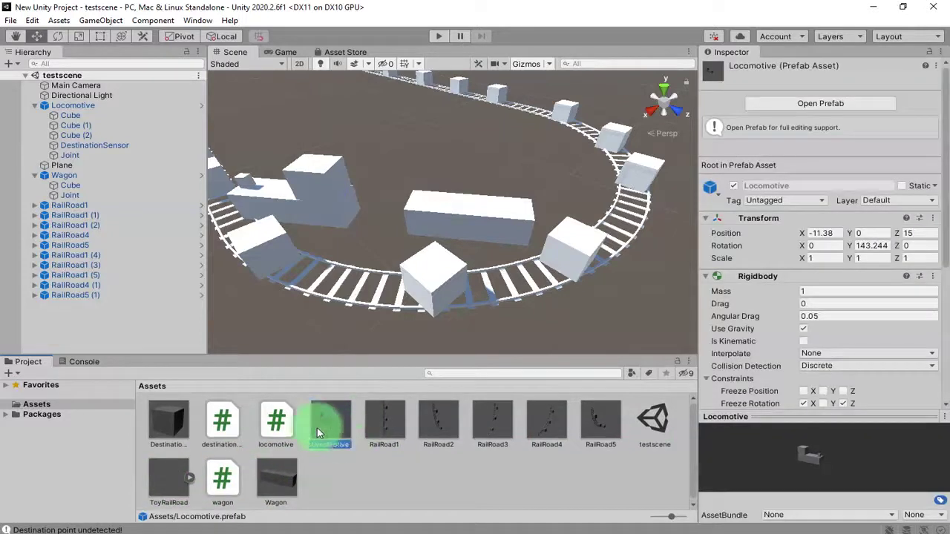
Delete the Locomotive and Wagon instances from the scene and save it.
{"action": "middle_click_drag", "start_coordinate": [417, 191], "coordinate": [461, 180]}
{"action": "left_click", "coordinate": [70, 105]}
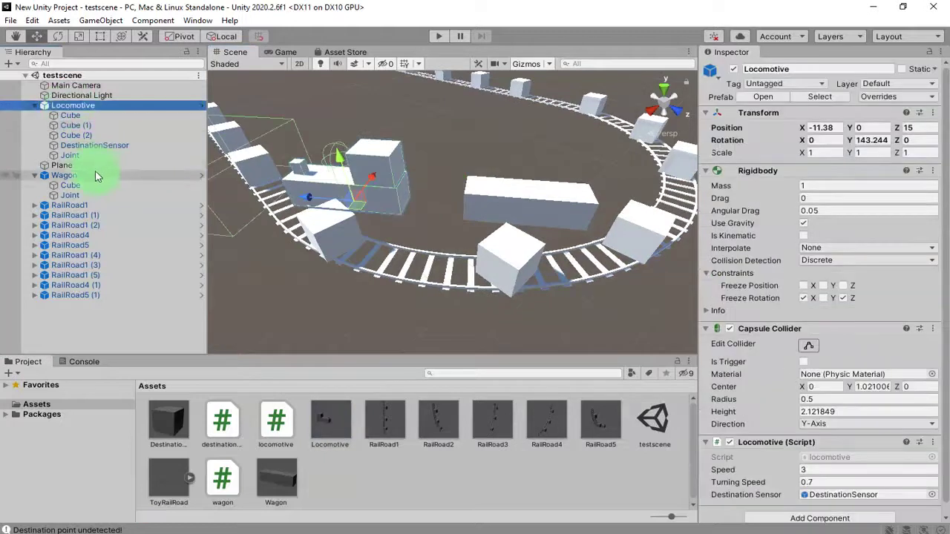
{"action": "left_click", "coordinate": [82, 175], "text": "ctrl"}
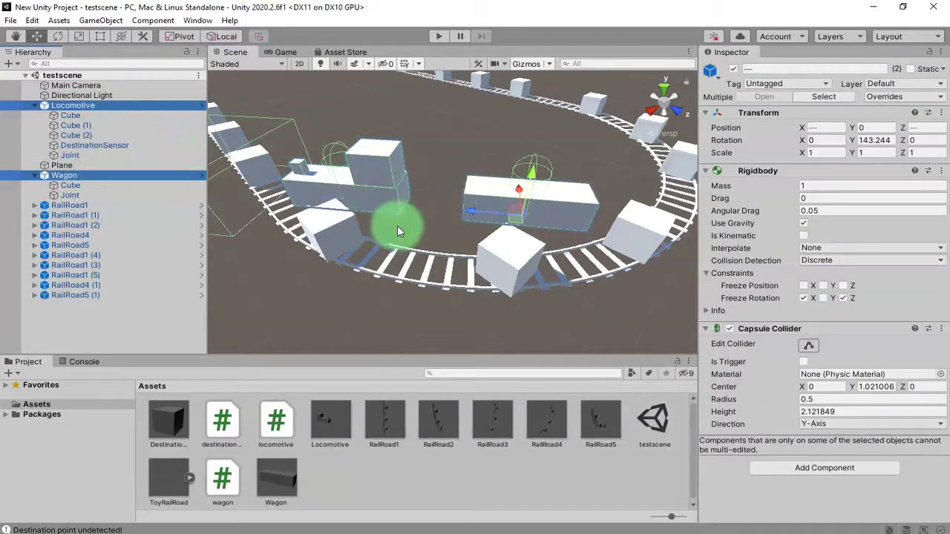
{"action": "key", "text": "Delete"}
{"action": "key", "text": "ctrl+s"}
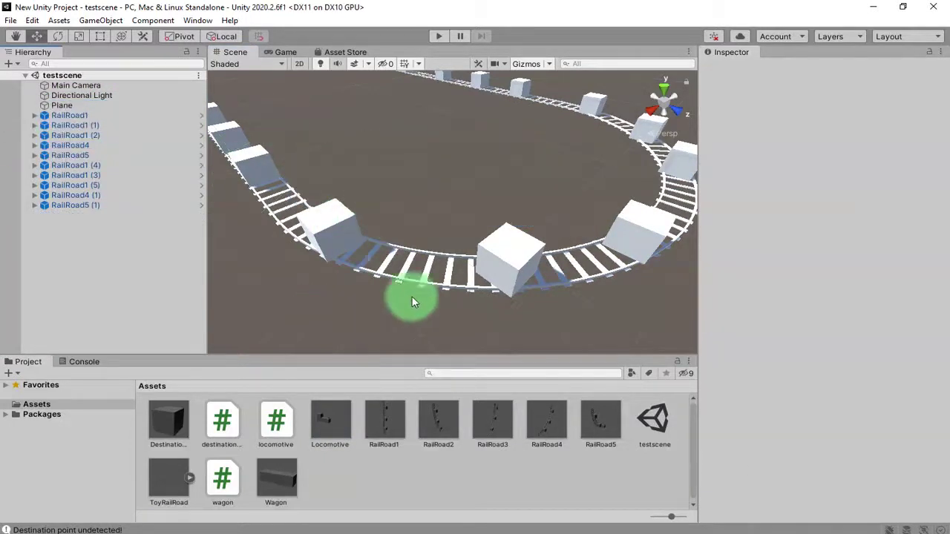
Set the Locomotive prefab asset's position to 0, 0, 0 and its Y rotation to 0.
{"action": "left_click", "coordinate": [351, 416]}
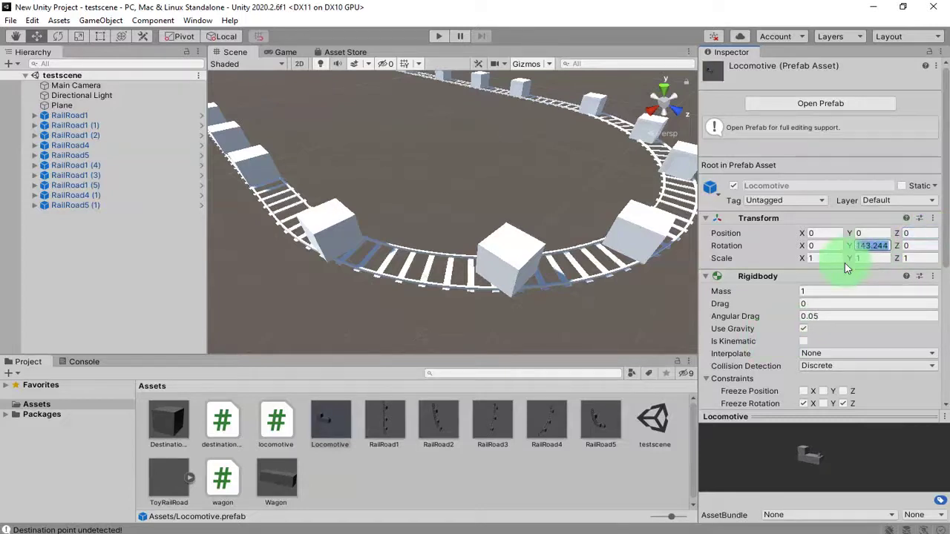
{"action": "type", "text": "0"}
{"action": "left_click", "coordinate": [388, 480]}
{"action": "left_click", "coordinate": [325, 417]}
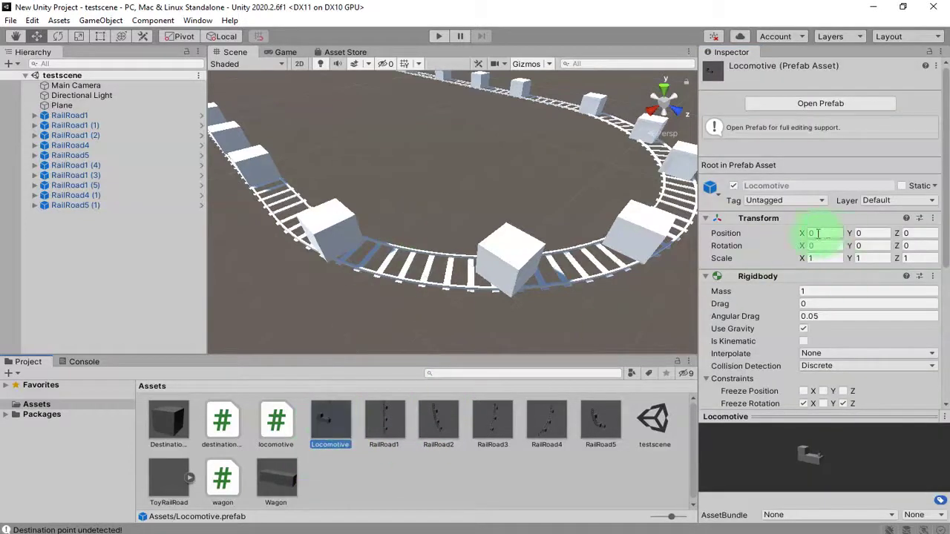
Open the Locomotive prefab and shift all its child objects forward along Z so the pivot sits behind the body.
{"action": "double_click", "coordinate": [339, 431]}
{"action": "left_click_drag", "start_coordinate": [547, 329], "coordinate": [456, 287], "text": "alt"}
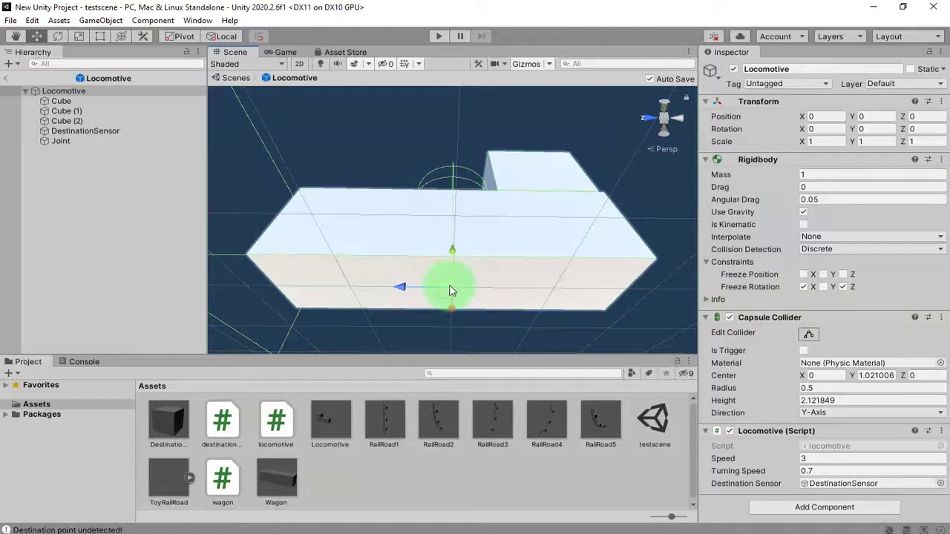
{"action": "left_click", "coordinate": [83, 103]}
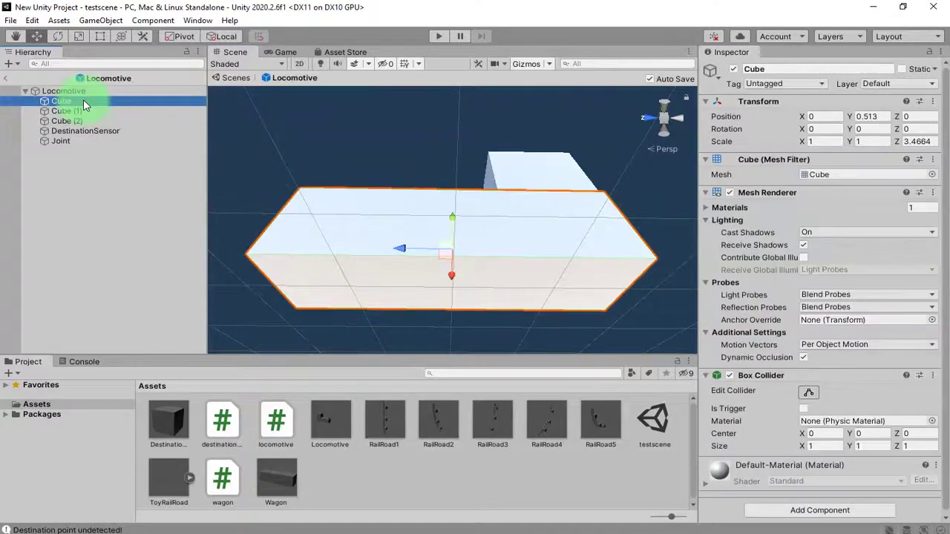
{"action": "left_click", "coordinate": [83, 143], "text": "shift"}
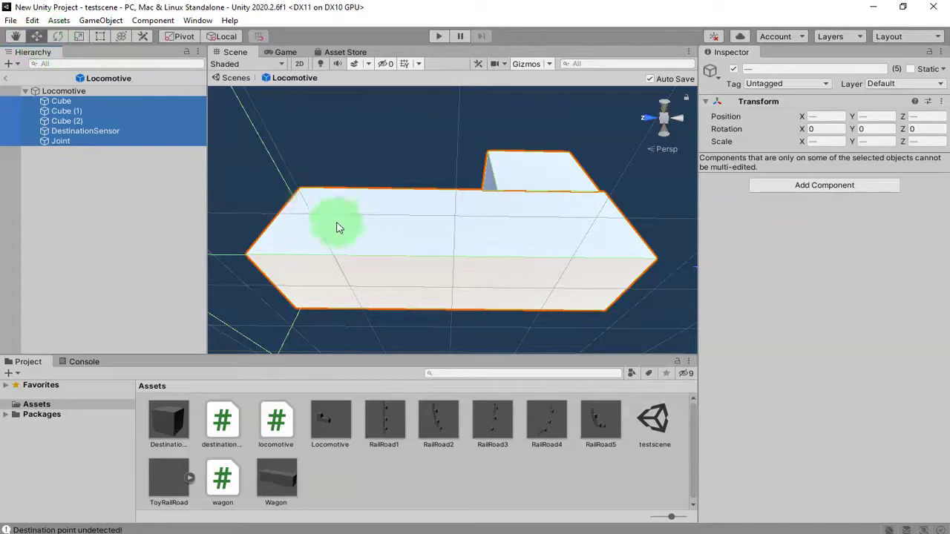
{"action": "scroll", "coordinate": [403, 244], "scroll_direction": "down", "scroll_amount": 4}
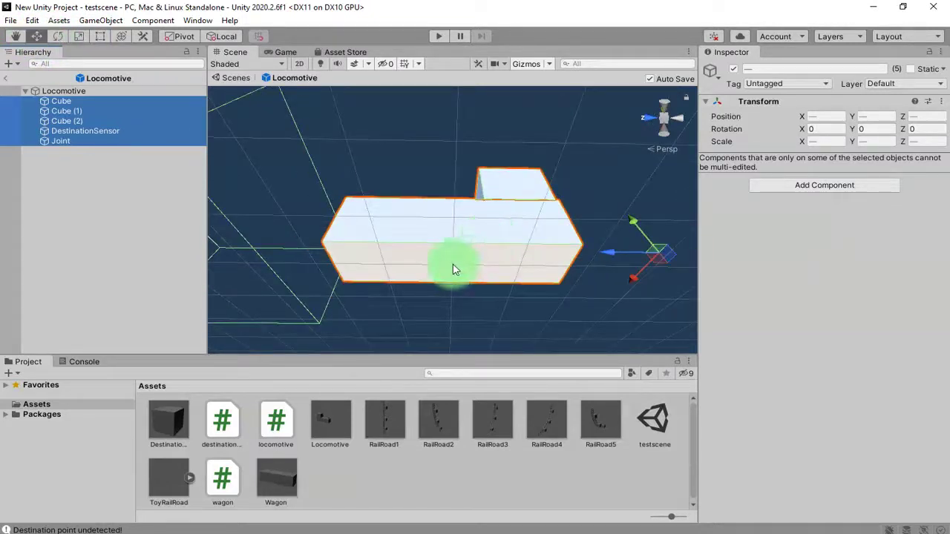
{"action": "left_click_drag", "start_coordinate": [605, 250], "coordinate": [489, 262]}
{"action": "left_click_drag", "start_coordinate": [487, 256], "coordinate": [483, 256]}
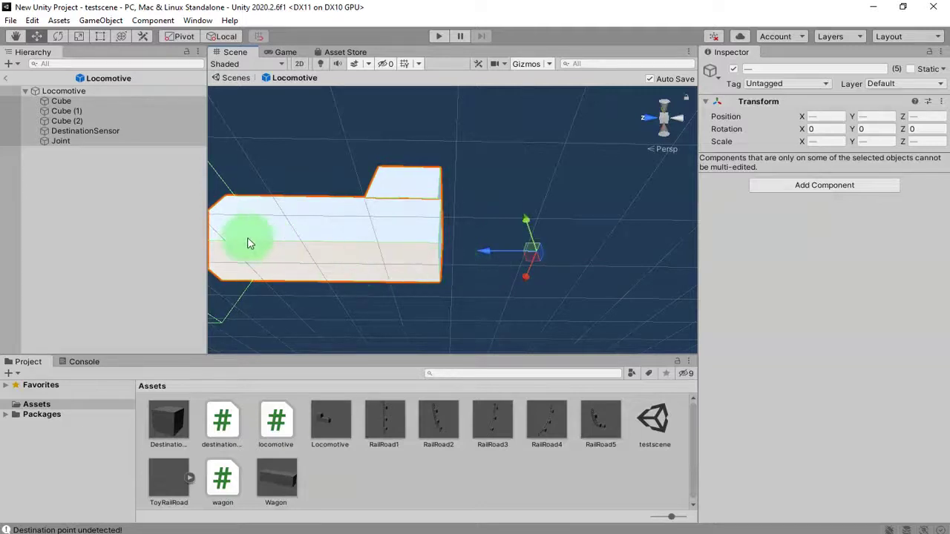
Move the Locomotive prefab's Joint up to the rear of the body by setting its Z position to 0.
{"action": "left_click", "coordinate": [71, 142]}
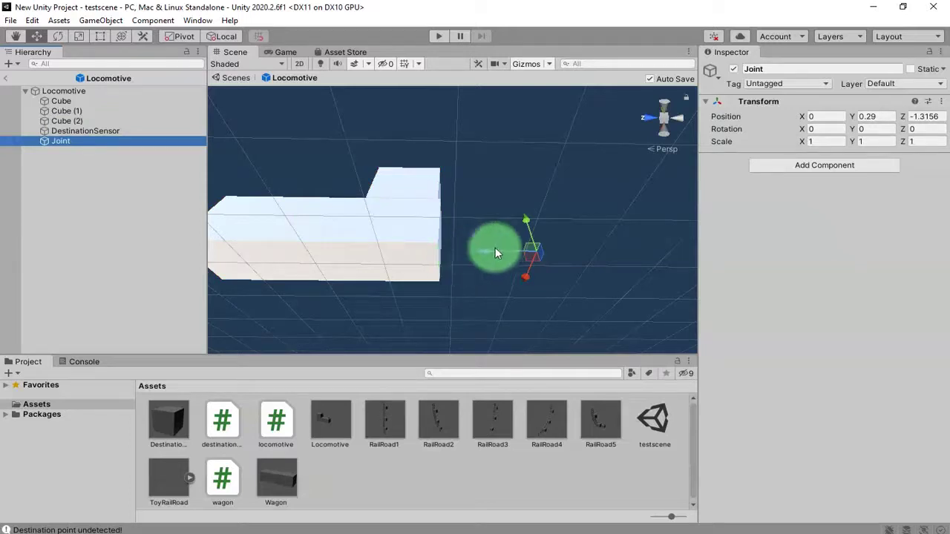
{"action": "left_click_drag", "start_coordinate": [494, 254], "coordinate": [409, 254]}
{"action": "mouse_move", "coordinate": [516, 280]}
{"action": "left_mouse_down", "text": "alt"}
{"action": "mouse_move", "coordinate": [547, 329]}
{"action": "mouse_move", "coordinate": [526, 287]}
{"action": "left_mouse_up", "text": "alt"}
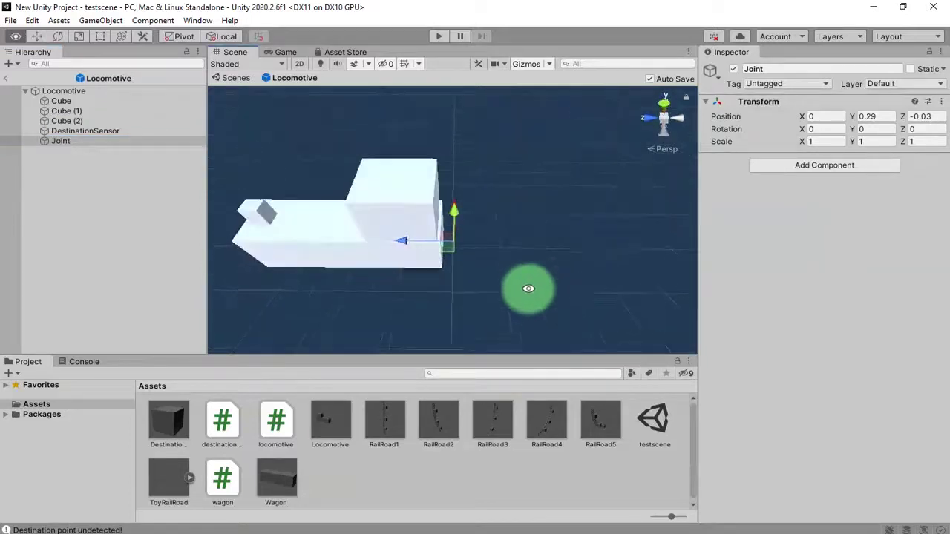
{"action": "left_click", "coordinate": [883, 119]}
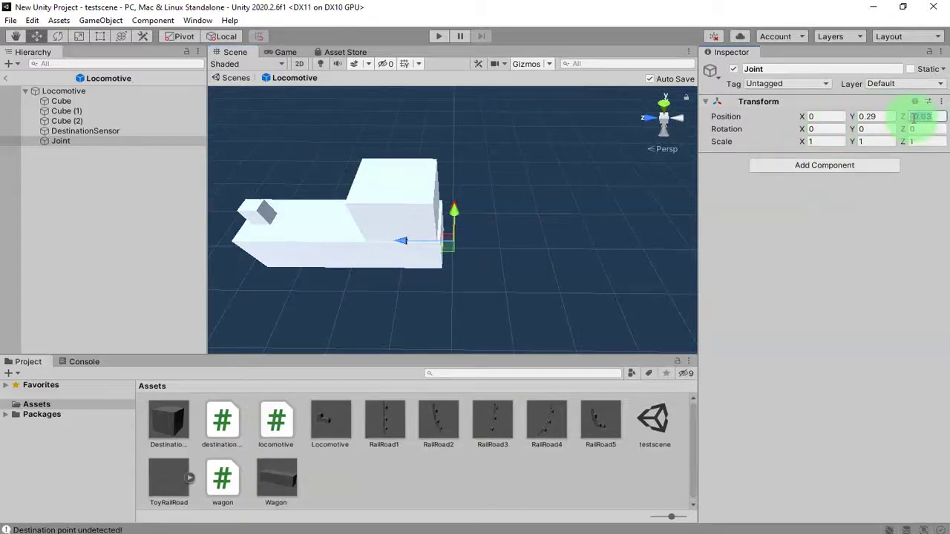
{"action": "type", "text": "0"}
{"action": "left_click_drag", "start_coordinate": [675, 222], "coordinate": [539, 255], "text": "alt"}
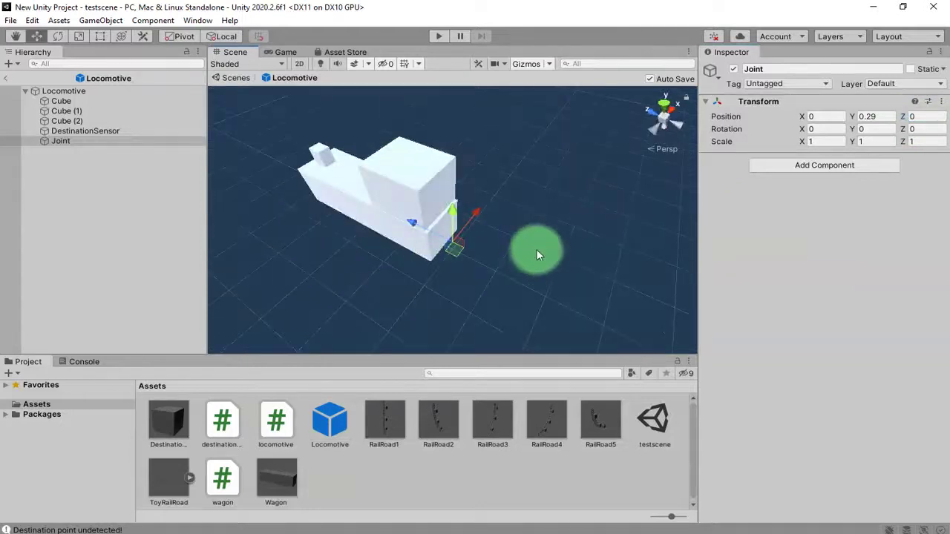
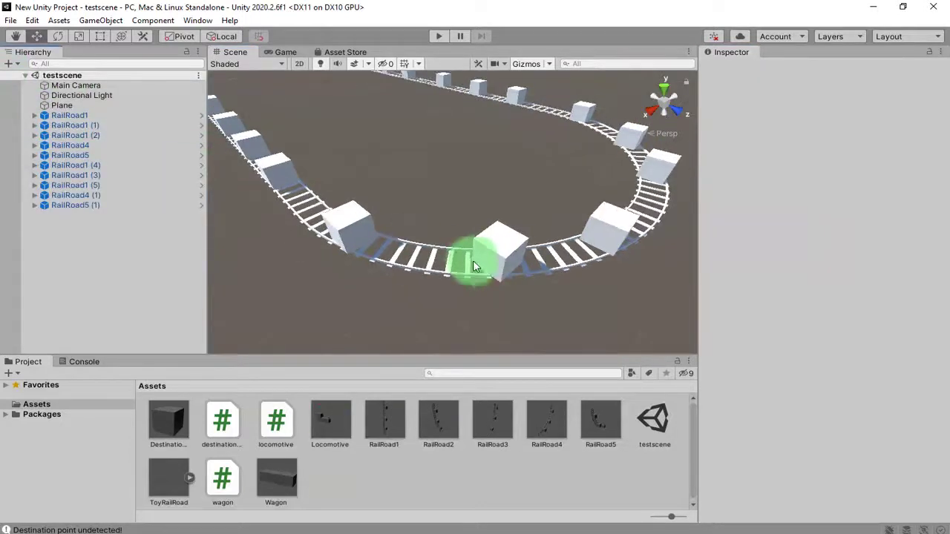
Return to the scene and place a Locomotive prefab instance on the straight track at about X -26.45, Y 0, Z 1.19.
{"action": "left_click_drag", "start_coordinate": [329, 426], "coordinate": [432, 90]}
{"action": "key", "text": "f"}
{"action": "left_click_drag", "start_coordinate": [453, 255], "coordinate": [438, 214]}
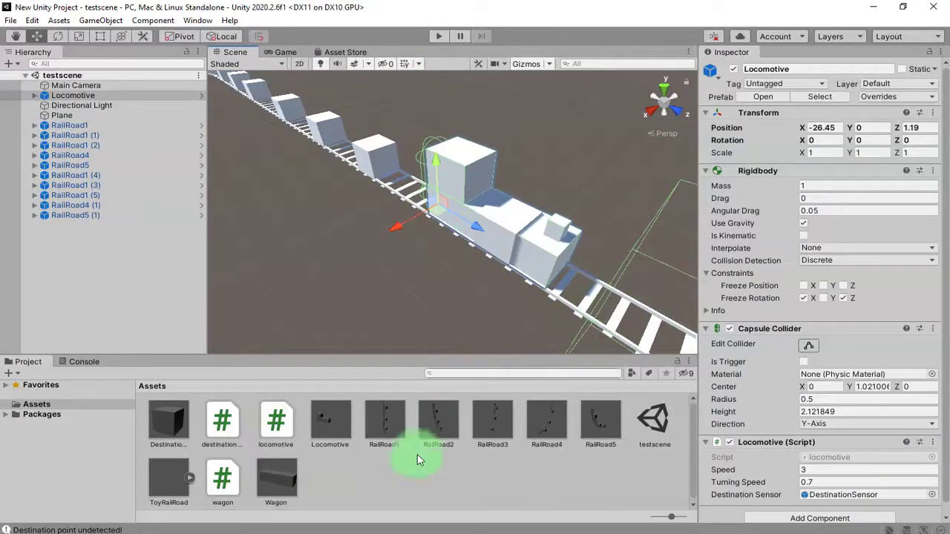
{"action": "left_click", "coordinate": [413, 492]}
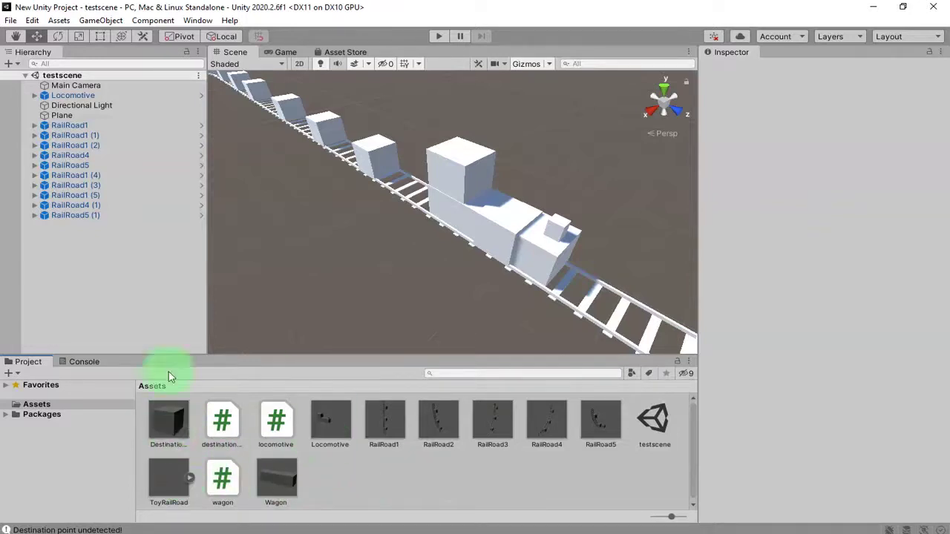
Set the Turning Speed in the Locomotive prefab asset's script to 2.
{"action": "left_click", "coordinate": [335, 423]}
{"action": "scroll", "coordinate": [835, 353], "scroll_direction": "down", "scroll_amount": 5}
{"action": "left_click", "coordinate": [831, 358]}
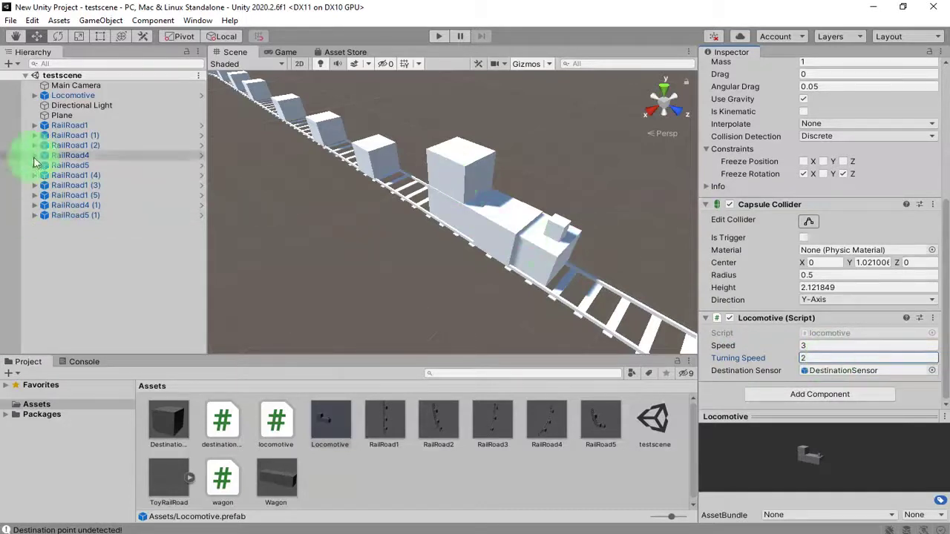
Shift the Locomotive instance sideways on the track to about X -26.38.
{"action": "left_click", "coordinate": [73, 95]}
{"action": "middle_click_drag", "start_coordinate": [517, 270], "coordinate": [403, 252]}
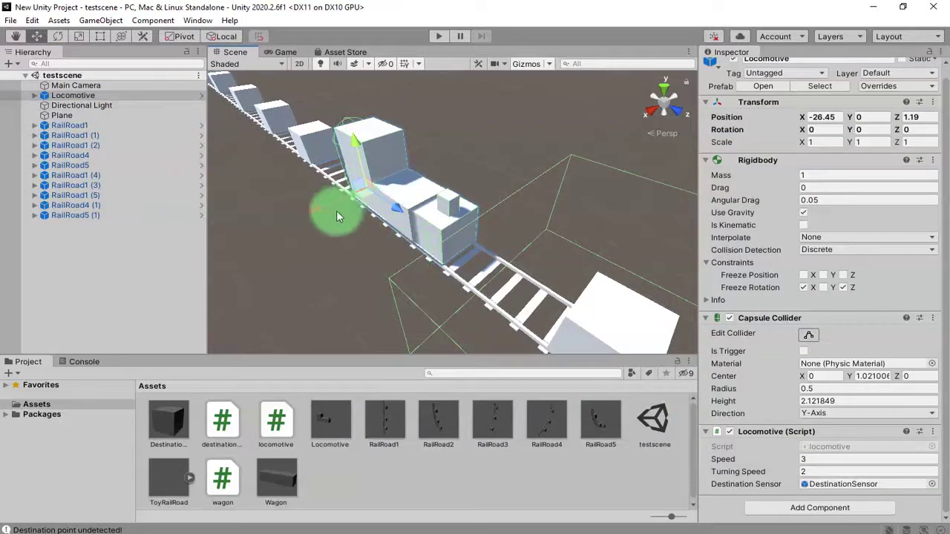
{"action": "left_click_drag", "start_coordinate": [323, 206], "coordinate": [509, 299]}
Play the scene, follow the locomotive around the track in the Scene view to check its cornering, and stop playback.
{"action": "left_click", "coordinate": [438, 36]}
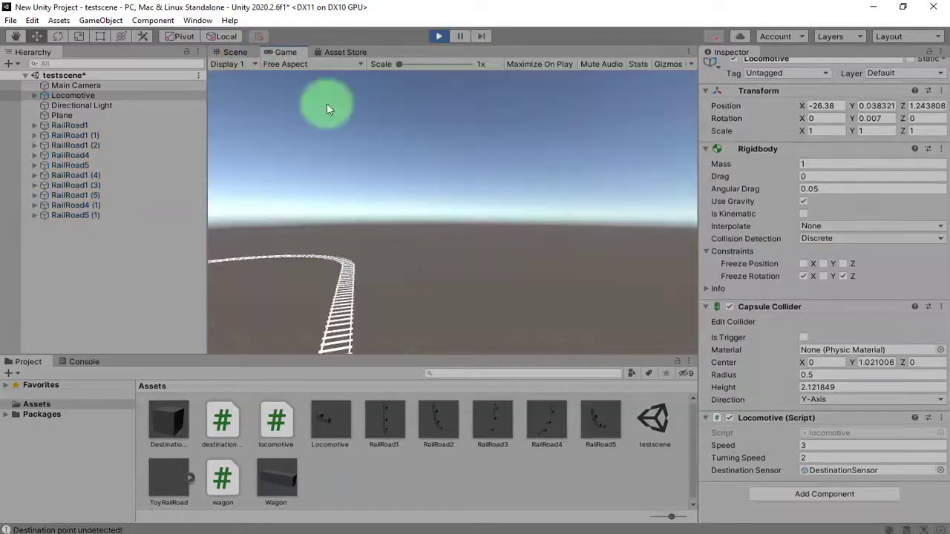
{"action": "left_click", "coordinate": [236, 51]}
{"action": "scroll", "coordinate": [504, 271], "scroll_direction": "up", "scroll_amount": 3}
{"action": "left_click_drag", "start_coordinate": [509, 283], "coordinate": [404, 277], "text": "alt"}
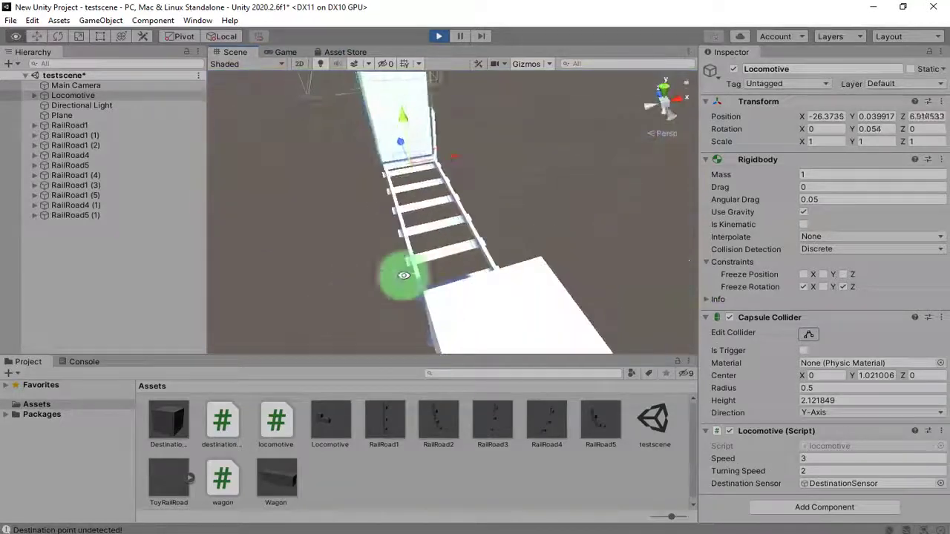
{"action": "scroll", "coordinate": [532, 191], "scroll_direction": "up", "scroll_amount": 3}
{"action": "left_click_drag", "start_coordinate": [532, 191], "coordinate": [390, 212], "text": "alt"}
{"action": "scroll", "coordinate": [529, 226], "scroll_direction": "down", "scroll_amount": 4}
{"action": "middle_click_drag", "start_coordinate": [605, 227], "coordinate": [392, 264]}
{"action": "left_click_drag", "start_coordinate": [512, 241], "coordinate": [583, 380], "text": "alt"}
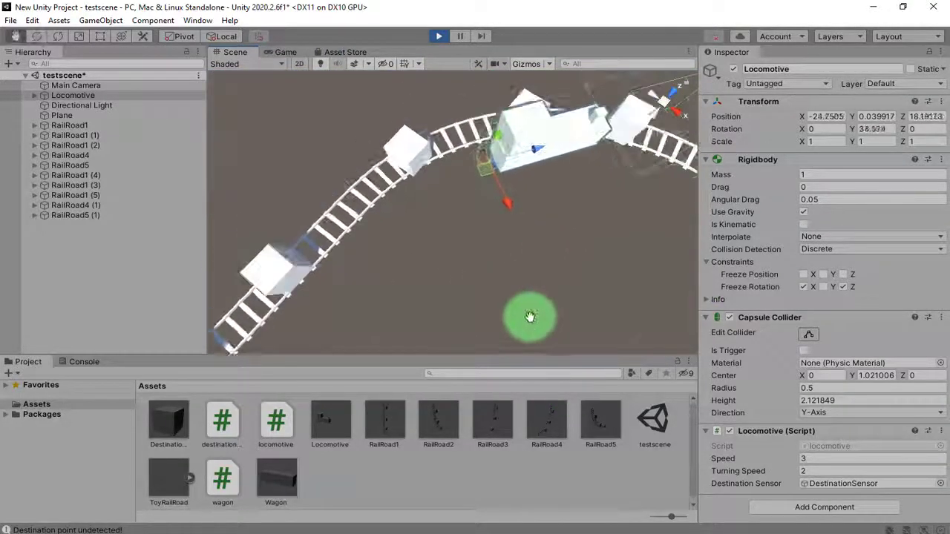
{"action": "middle_click_drag", "start_coordinate": [526, 230], "coordinate": [418, 172]}
{"action": "scroll", "coordinate": [493, 271], "scroll_direction": "down", "scroll_amount": 3}
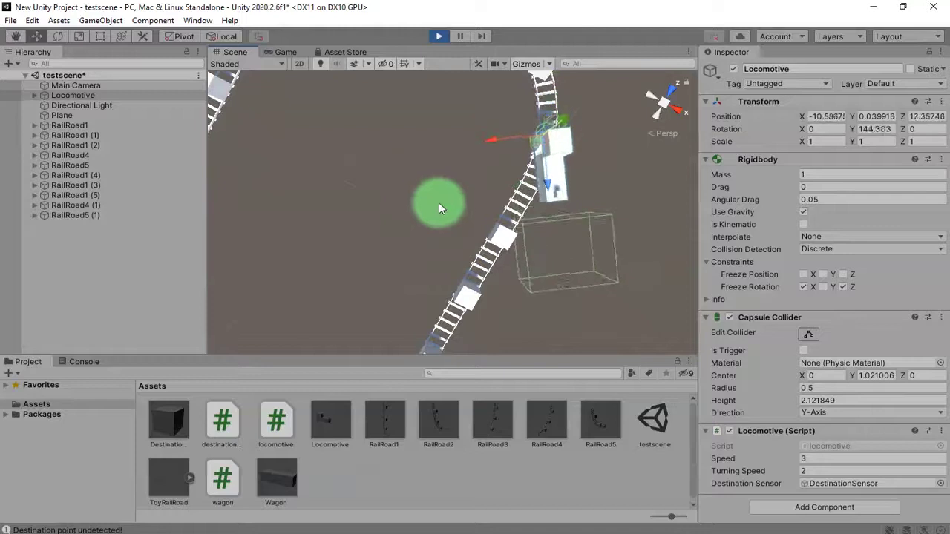
{"action": "middle_click_drag", "start_coordinate": [503, 238], "coordinate": [573, 170]}
{"action": "mouse_move", "coordinate": [524, 256]}
{"action": "middle_mouse_down"}
{"action": "mouse_move", "coordinate": [562, 212]}
{"action": "mouse_move", "coordinate": [590, 152]}
{"action": "mouse_move", "coordinate": [556, 199]}
{"action": "mouse_move", "coordinate": [572, 165]}
{"action": "middle_mouse_up"}
{"action": "middle_click_drag", "start_coordinate": [520, 276], "coordinate": [568, 199]}
{"action": "middle_click_drag", "start_coordinate": [547, 238], "coordinate": [586, 172]}
{"action": "scroll", "coordinate": [517, 300], "scroll_direction": "down", "scroll_amount": 3}
{"action": "right_click_drag", "start_coordinate": [517, 300], "coordinate": [547, 239]}
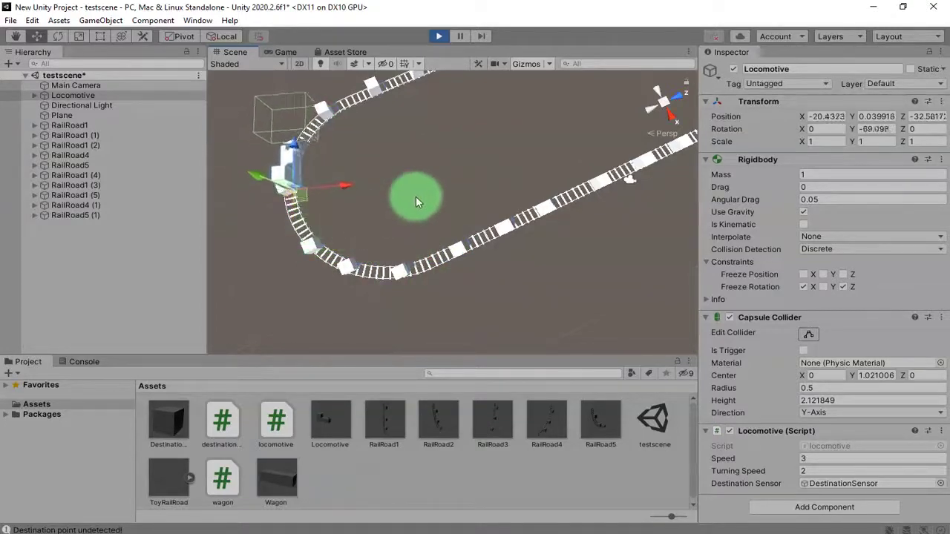
{"action": "middle_click_drag", "start_coordinate": [414, 86], "coordinate": [470, 129]}
{"action": "left_click", "coordinate": [439, 35]}
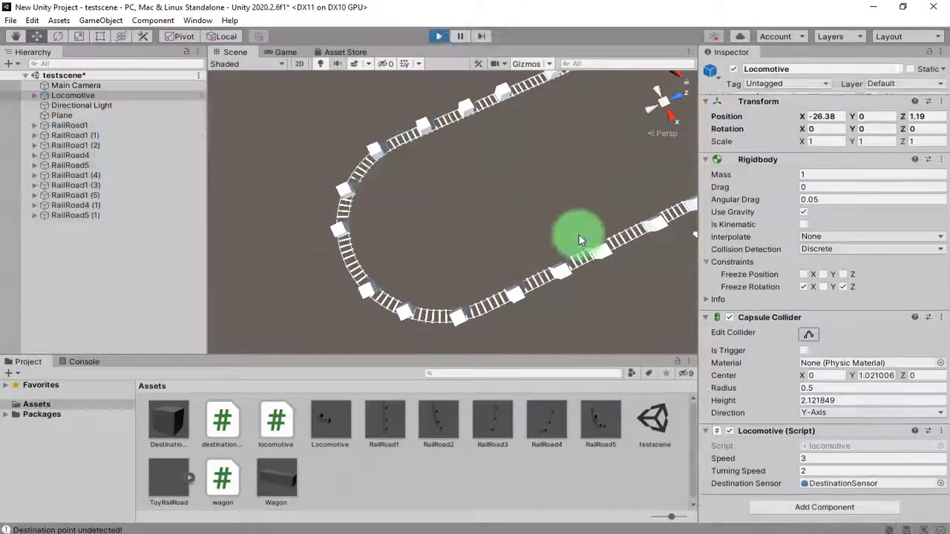
Open the curved RailRoad4 prefab from the scene and view its destination points from directly above.
{"action": "left_click", "coordinate": [358, 269]}
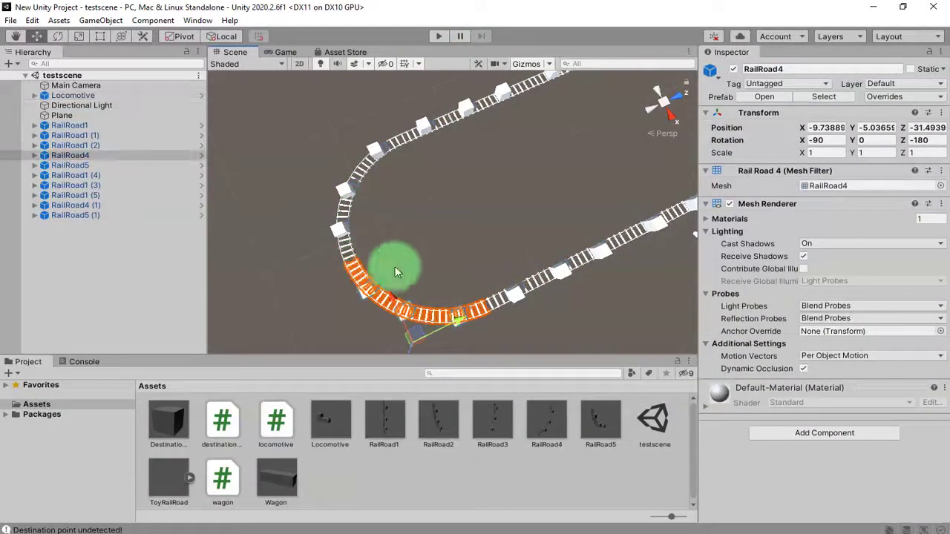
{"action": "left_click", "coordinate": [101, 156]}
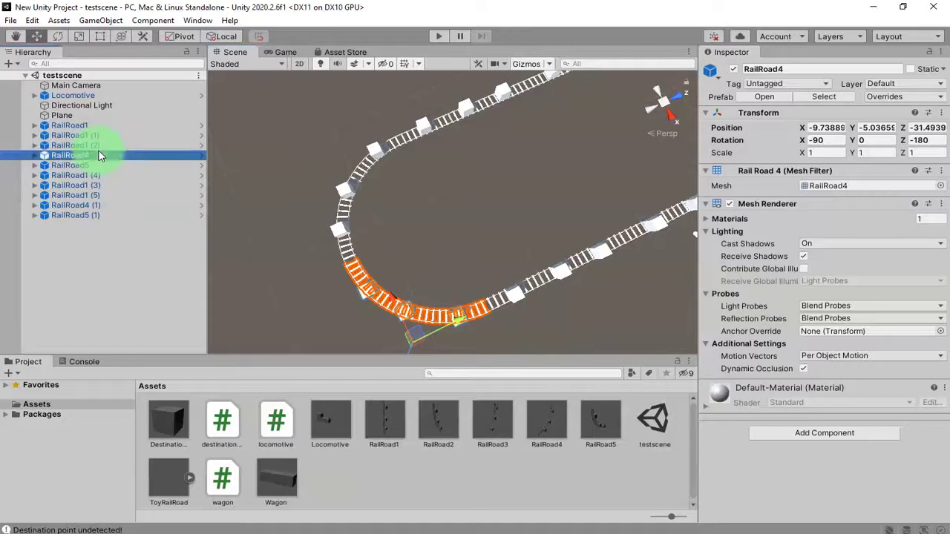
{"action": "left_click", "coordinate": [200, 158]}
{"action": "left_click", "coordinate": [117, 110]}
{"action": "left_click_drag", "start_coordinate": [433, 253], "coordinate": [448, 211], "text": "alt"}
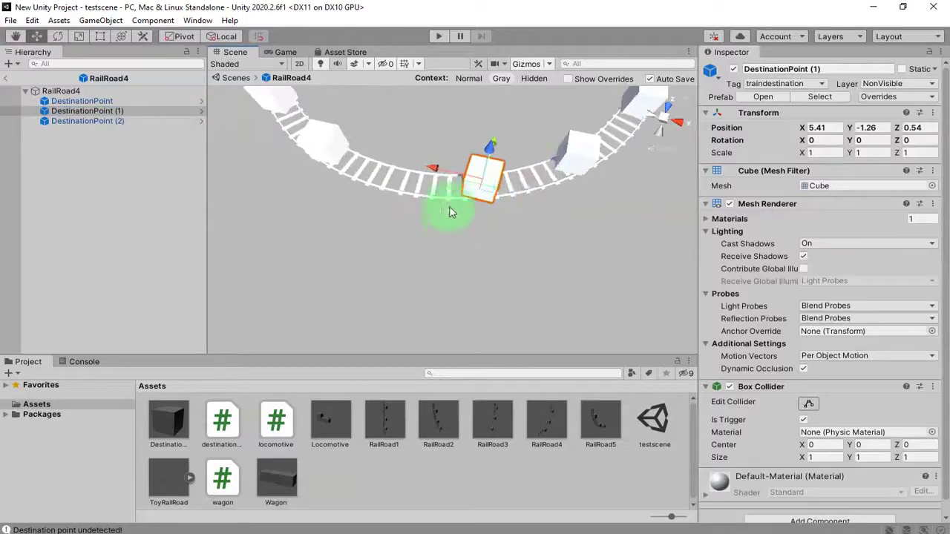
{"action": "left_click", "coordinate": [663, 123]}
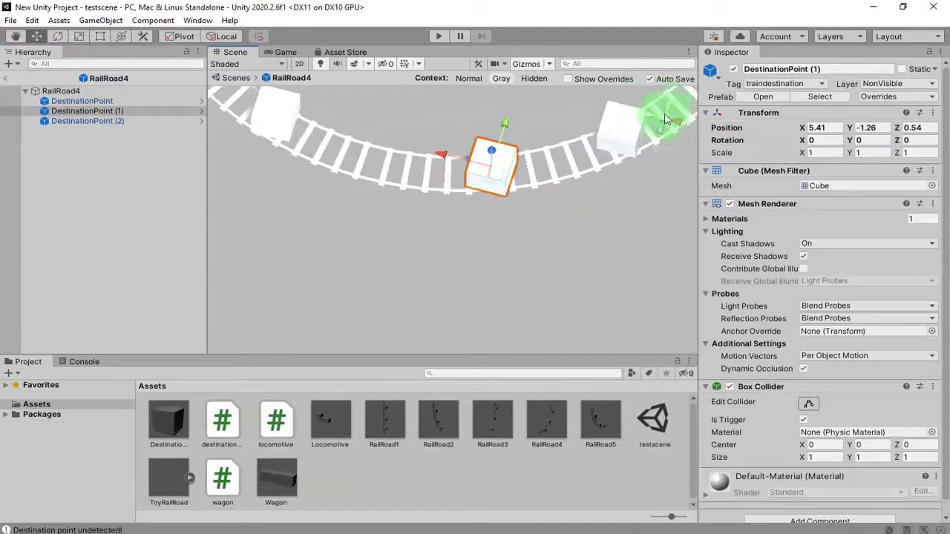
{"action": "left_click", "coordinate": [673, 106]}
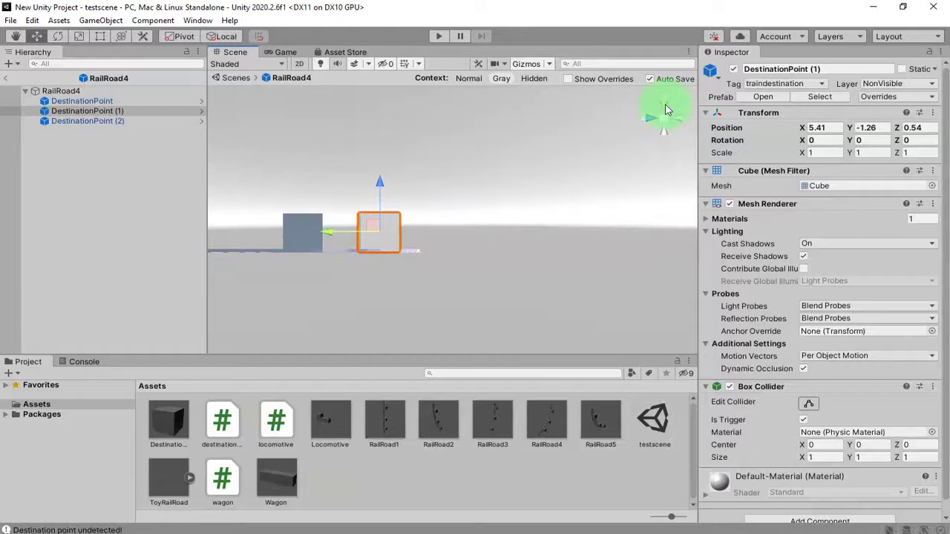
{"action": "left_click", "coordinate": [666, 109]}
{"action": "middle_click_drag", "start_coordinate": [522, 195], "coordinate": [523, 248]}
{"action": "scroll", "coordinate": [494, 254], "scroll_direction": "down", "scroll_amount": 3}
{"action": "mouse_move", "coordinate": [494, 250]}
{"action": "left_mouse_down", "text": "alt"}
{"action": "mouse_move", "coordinate": [468, 256]}
{"action": "mouse_move", "coordinate": [479, 268]}
{"action": "mouse_move", "coordinate": [482, 259]}
{"action": "left_mouse_up", "text": "alt"}
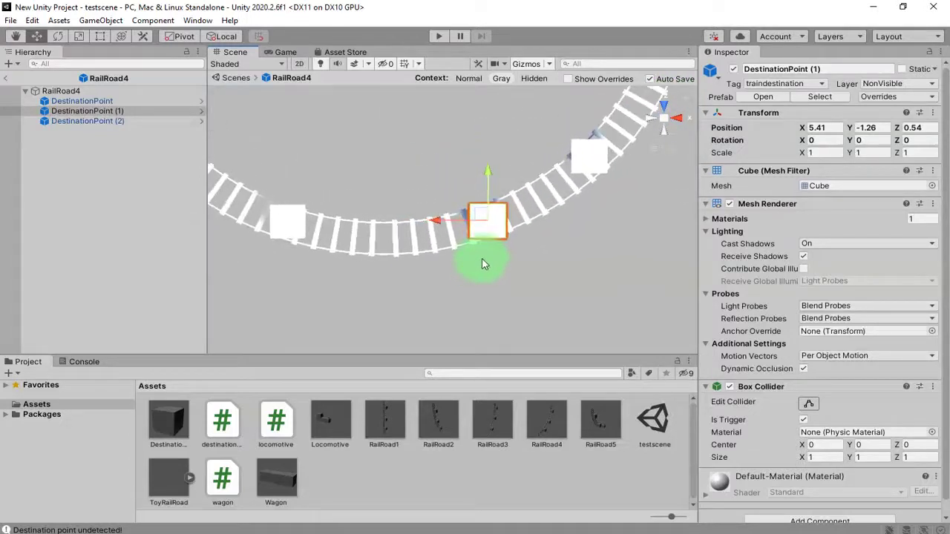
Move DestinationPoint (1) along the RailRoad4 curve towards the track end, to about X 7.21, Y -1.68.
{"action": "left_click", "coordinate": [81, 93]}
{"action": "middle_click_drag", "start_coordinate": [435, 225], "coordinate": [315, 281]}
{"action": "scroll", "coordinate": [329, 279], "scroll_direction": "down", "scroll_amount": 1}
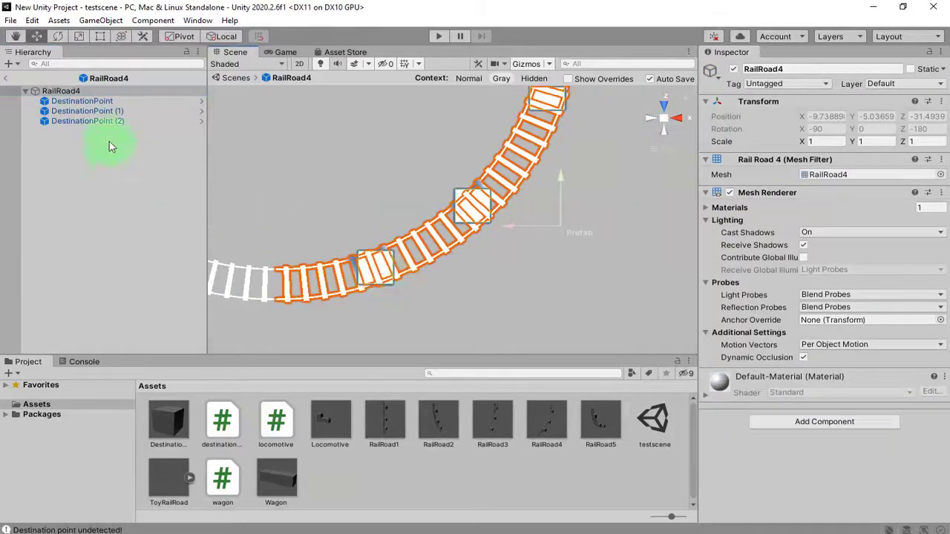
{"action": "left_click", "coordinate": [113, 104]}
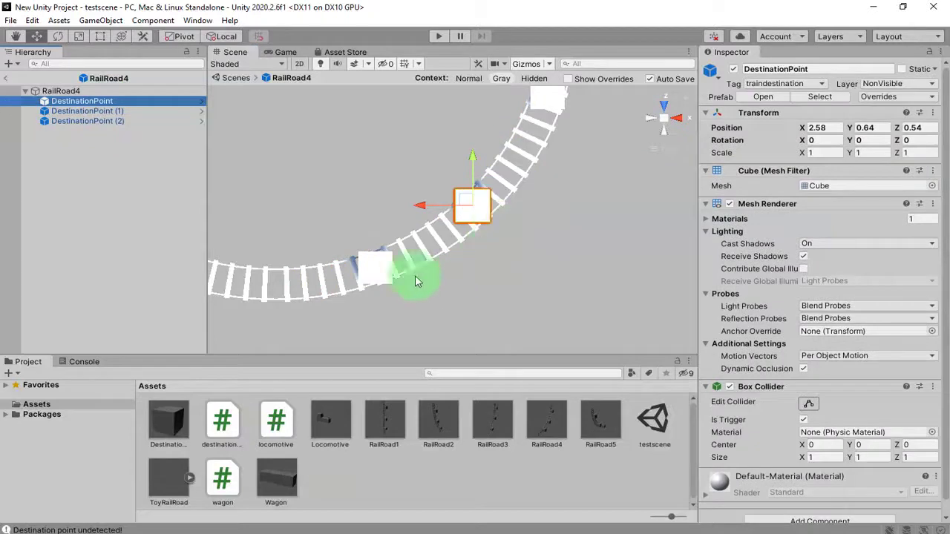
{"action": "left_click", "coordinate": [95, 111]}
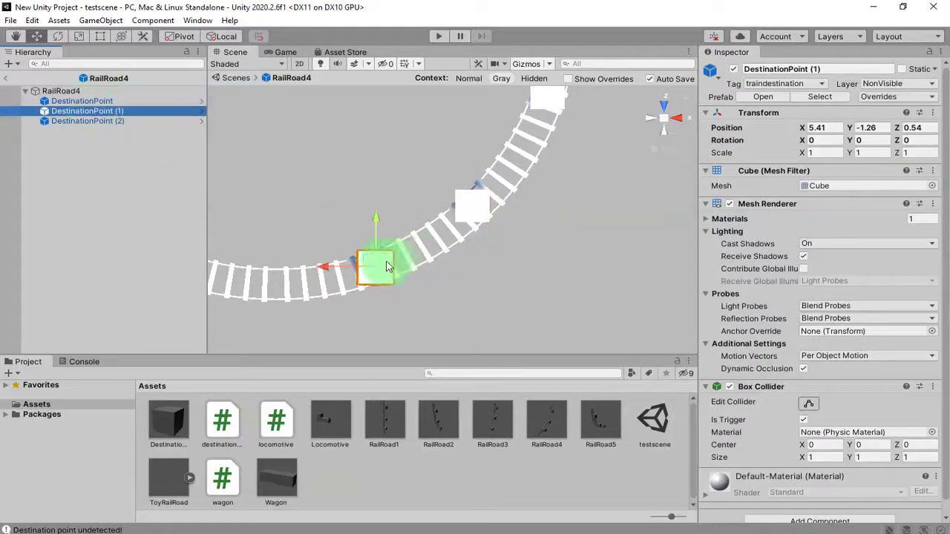
{"action": "left_click_drag", "start_coordinate": [372, 265], "coordinate": [310, 278]}
Move DestinationPoint (2) closer to the opposite end of the RailRoad4 curve, at about X 0.3, Y 4.42.
{"action": "left_click", "coordinate": [117, 119]}
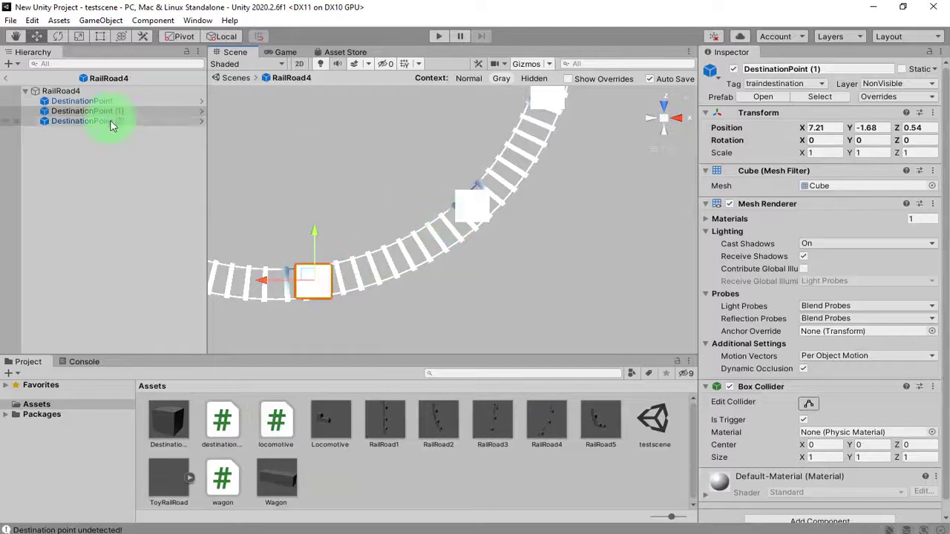
{"action": "middle_click_drag", "start_coordinate": [544, 243], "coordinate": [503, 304]}
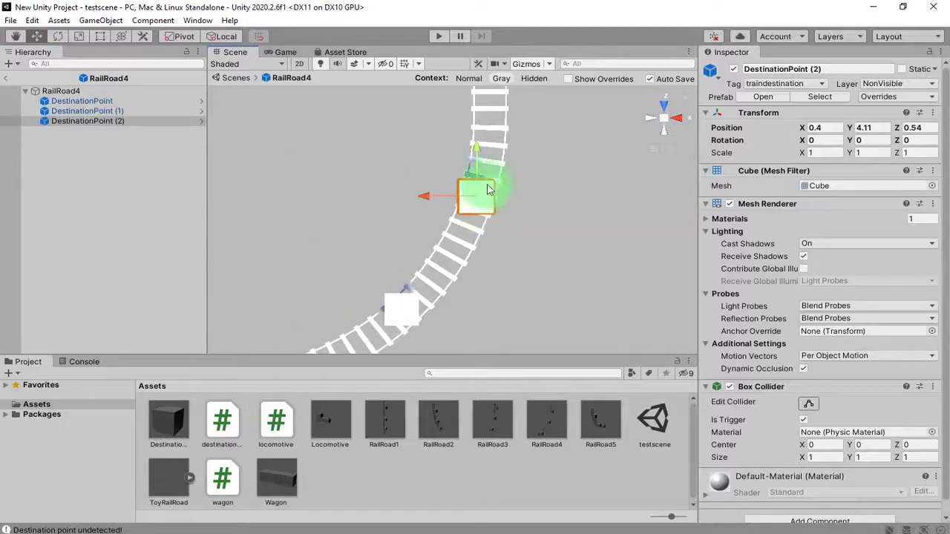
{"action": "left_click", "coordinate": [99, 90]}
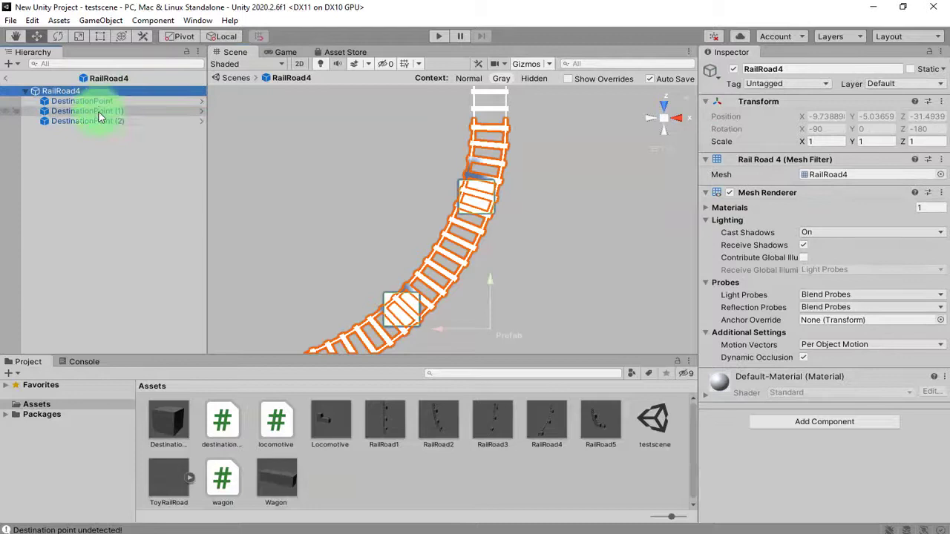
{"action": "left_click", "coordinate": [101, 121]}
{"action": "left_click_drag", "start_coordinate": [477, 195], "coordinate": [475, 181]}
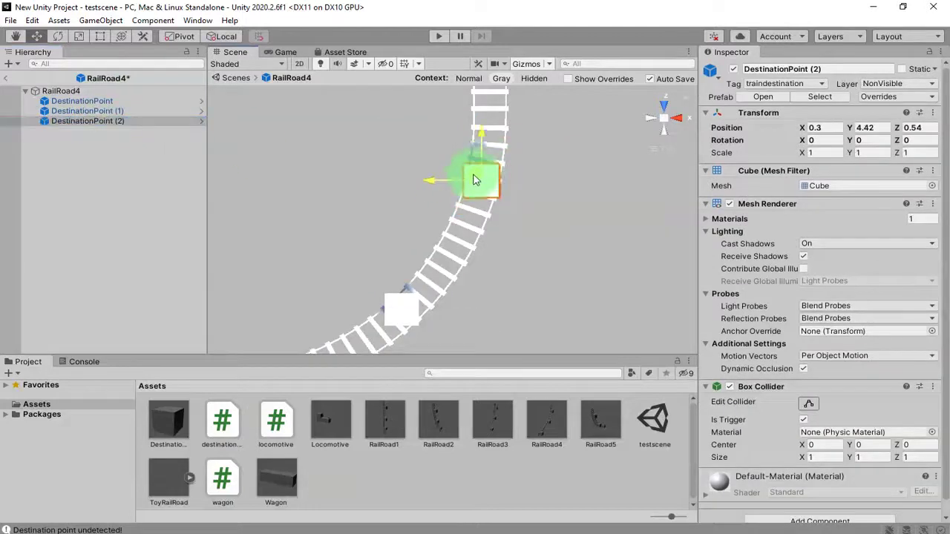
Duplicate the middle DestinationPoint and place the copy between it and DestinationPoint (1), at about X 5.21, Y -1.23.
{"action": "middle_click_drag", "start_coordinate": [507, 226], "coordinate": [557, 114]}
{"action": "left_click", "coordinate": [447, 201]}
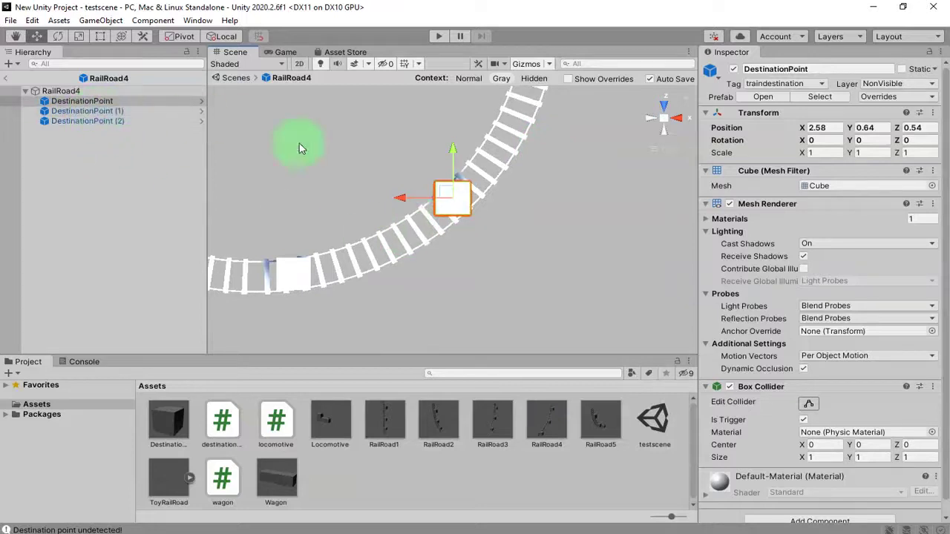
{"action": "left_click_drag", "start_coordinate": [447, 192], "coordinate": [356, 252]}
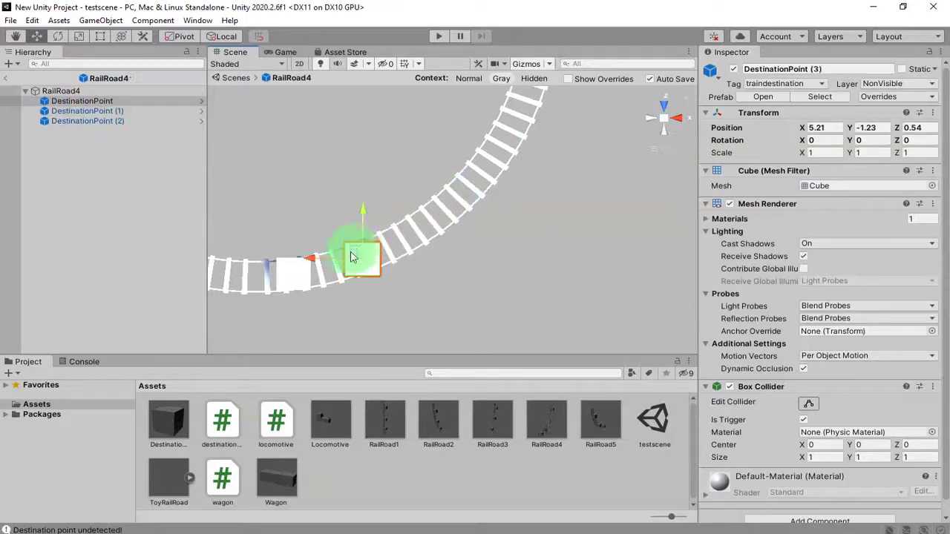
Position DestinationPoint (3) and three successive duplicates of it along the RailRoad4 curve up to DestinationPoint (2), the last at about X 0.44, Y 3.6.
{"action": "left_click_drag", "start_coordinate": [354, 258], "coordinate": [407, 224]}
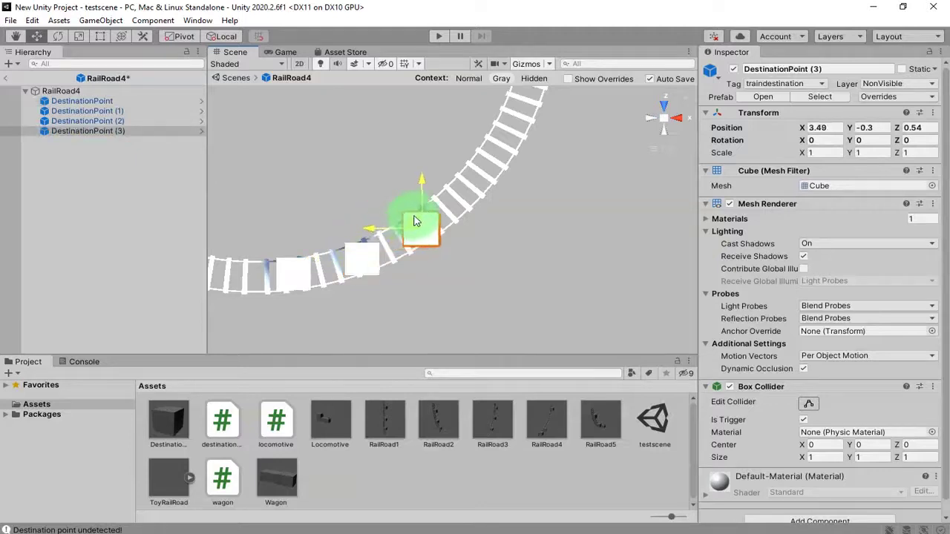
{"action": "key", "text": "ctrl+d"}
{"action": "left_click_drag", "start_coordinate": [414, 216], "coordinate": [465, 184]}
{"action": "middle_click_drag", "start_coordinate": [540, 191], "coordinate": [503, 268]}
{"action": "key", "text": "ctrl+d"}
{"action": "left_click_drag", "start_coordinate": [433, 260], "coordinate": [467, 214]}
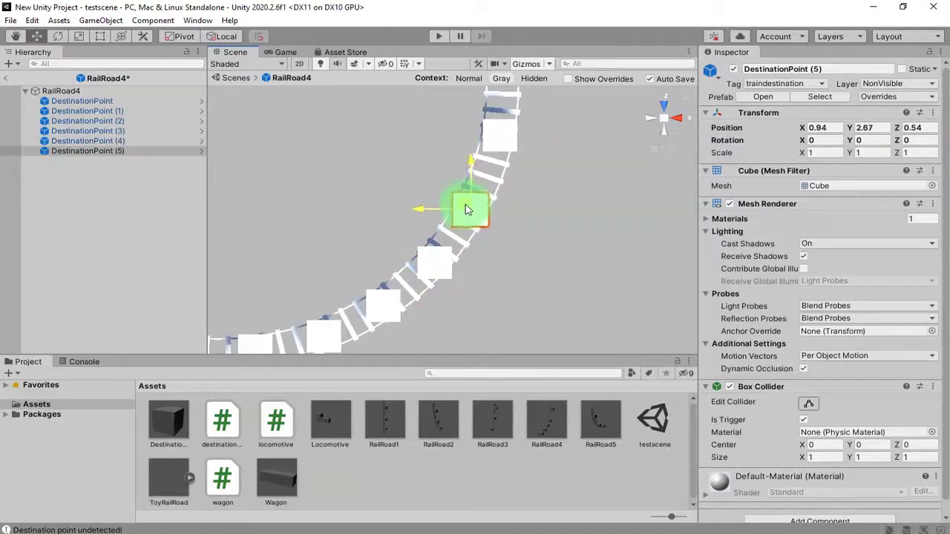
{"action": "key", "text": "ctrl+d"}
{"action": "left_click_drag", "start_coordinate": [465, 214], "coordinate": [490, 163]}
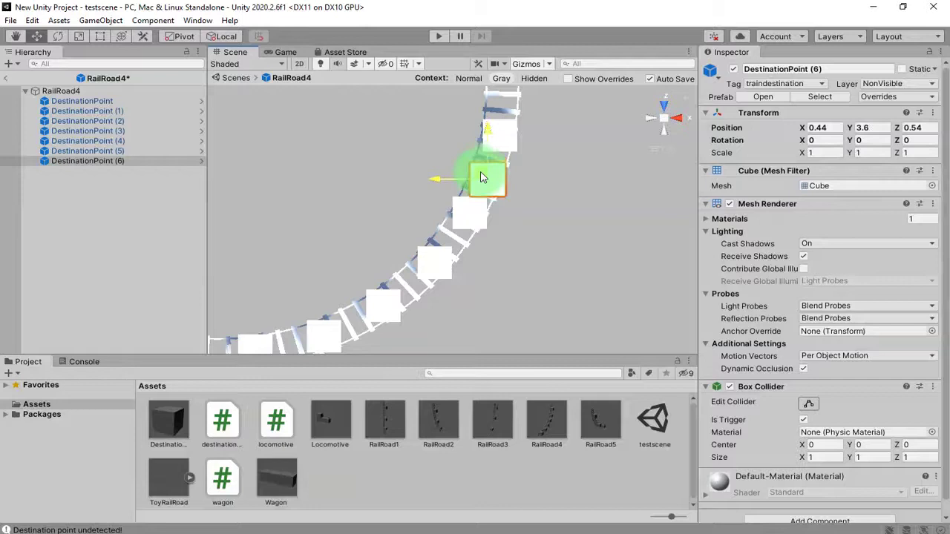
Even out the spacing of DestinationPoint (5) and (6) on the RailRoad4 curve, and move DestinationPoint (4) to about X 2.48, Y 0.76.
{"action": "left_click", "coordinate": [467, 219]}
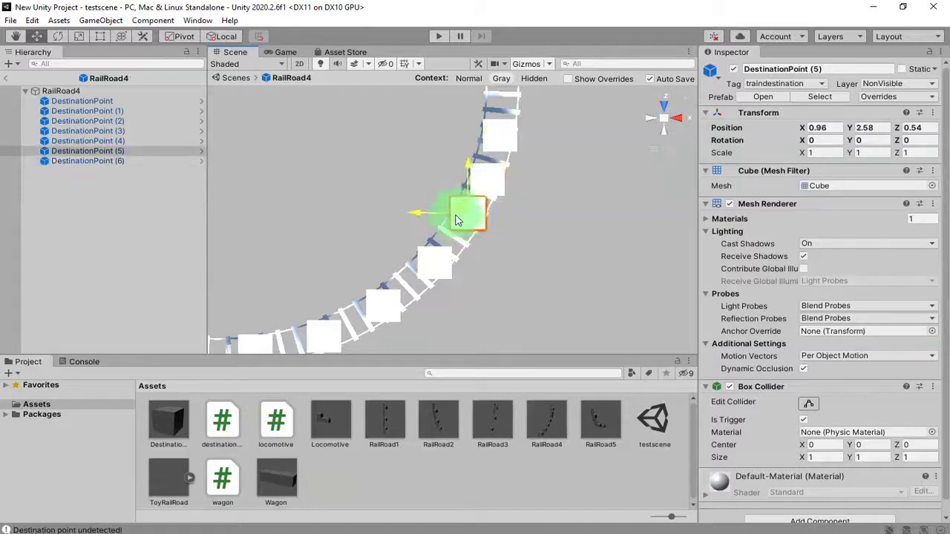
{"action": "left_click_drag", "start_coordinate": [457, 220], "coordinate": [454, 229]}
{"action": "left_click", "coordinate": [482, 191]}
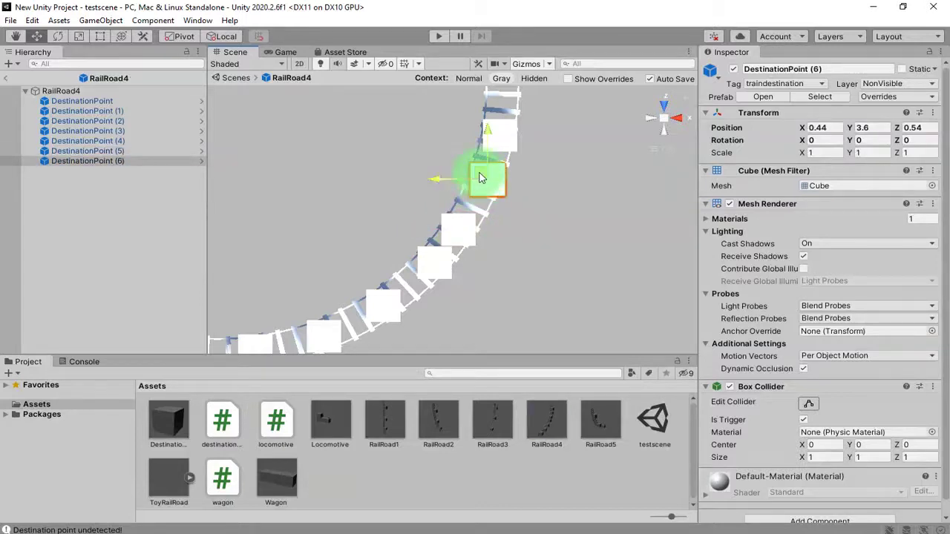
{"action": "left_click", "coordinate": [435, 280]}
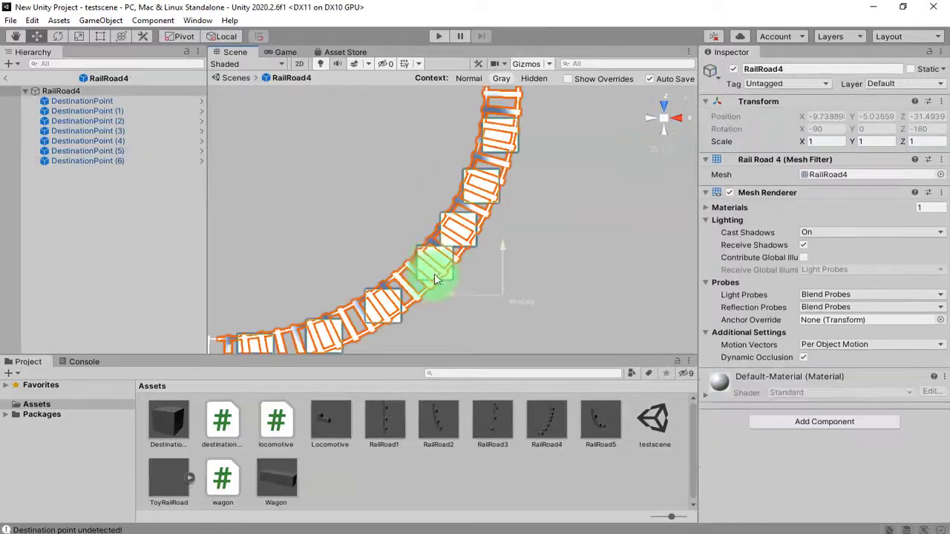
{"action": "left_click", "coordinate": [435, 267]}
{"action": "left_click_drag", "start_coordinate": [435, 267], "coordinate": [411, 268]}
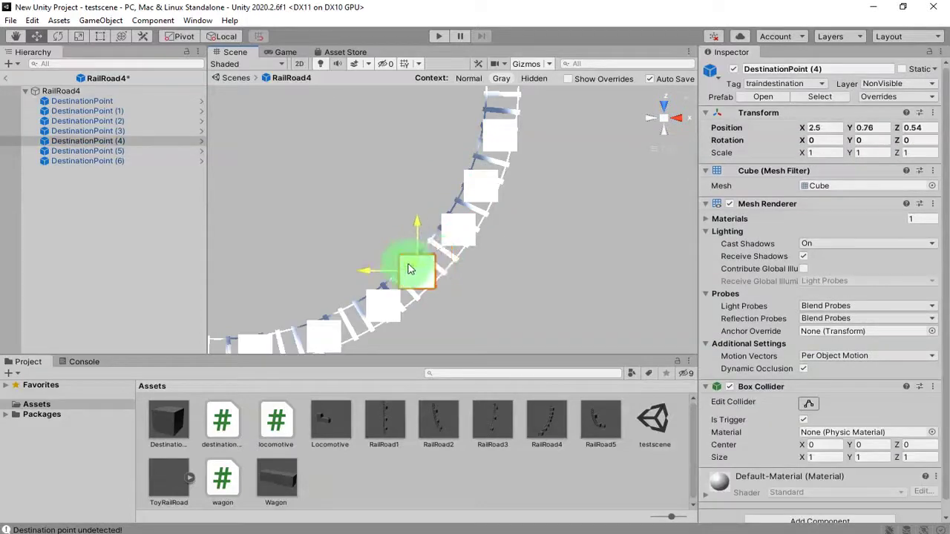
Shift DestinationPoint (3) to about X 3.9, Y -0.53 and the original DestinationPoint to about X 5.56, Y -1.31 on RailRoad4.
{"action": "middle_click_drag", "start_coordinate": [532, 253], "coordinate": [591, 176]}
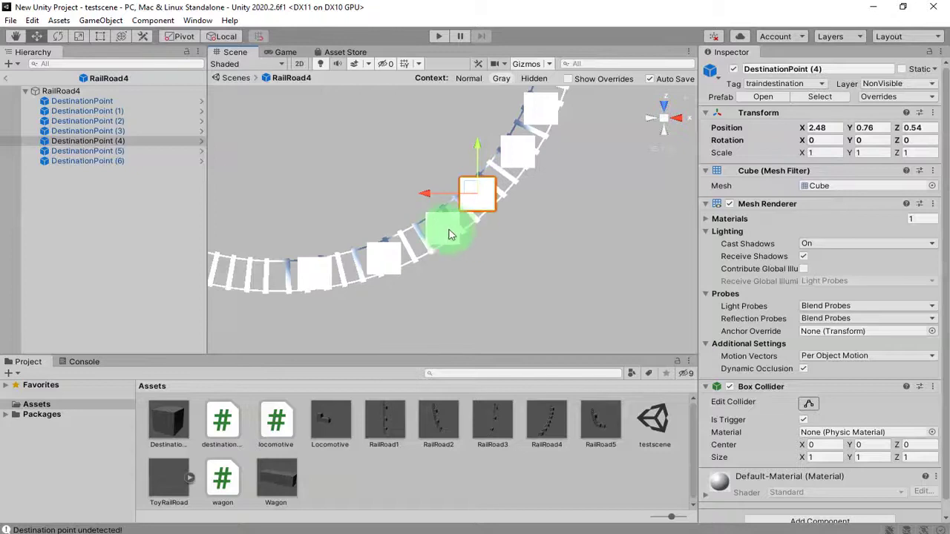
{"action": "left_click", "coordinate": [446, 224]}
{"action": "left_click_drag", "start_coordinate": [435, 222], "coordinate": [423, 232]}
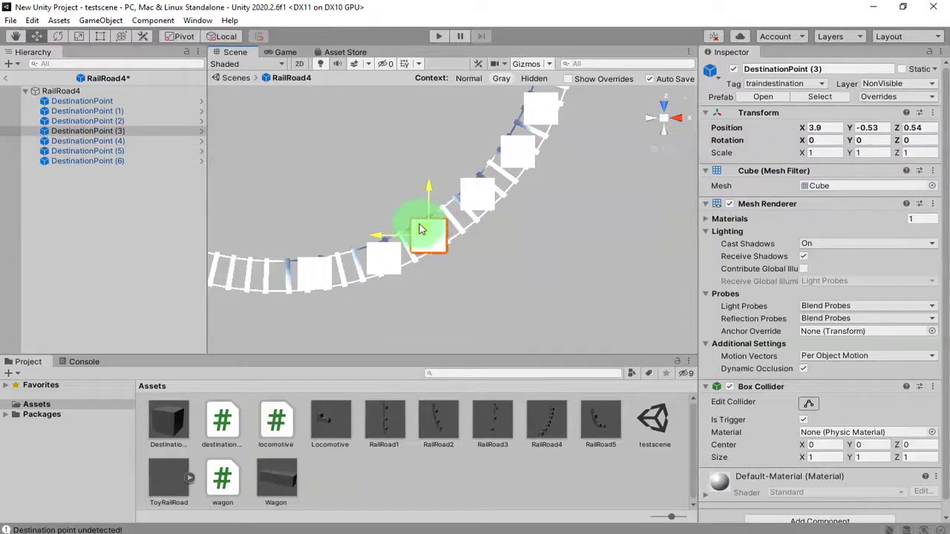
{"action": "left_click", "coordinate": [383, 256]}
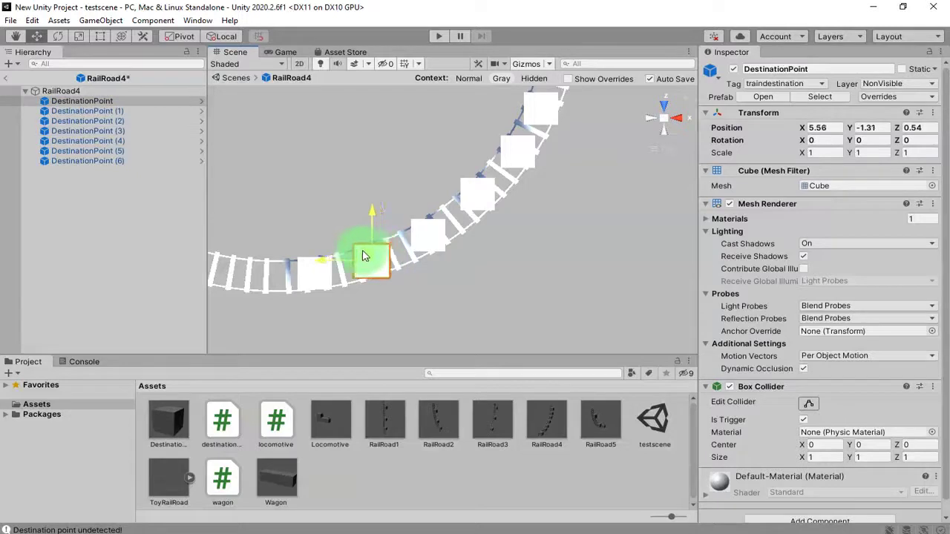
Return from RailRoad4 to the scene and open the adjoining curved RailRoad5 prefab for editing.
{"action": "left_click_drag", "start_coordinate": [340, 219], "coordinate": [329, 77], "text": "alt"}
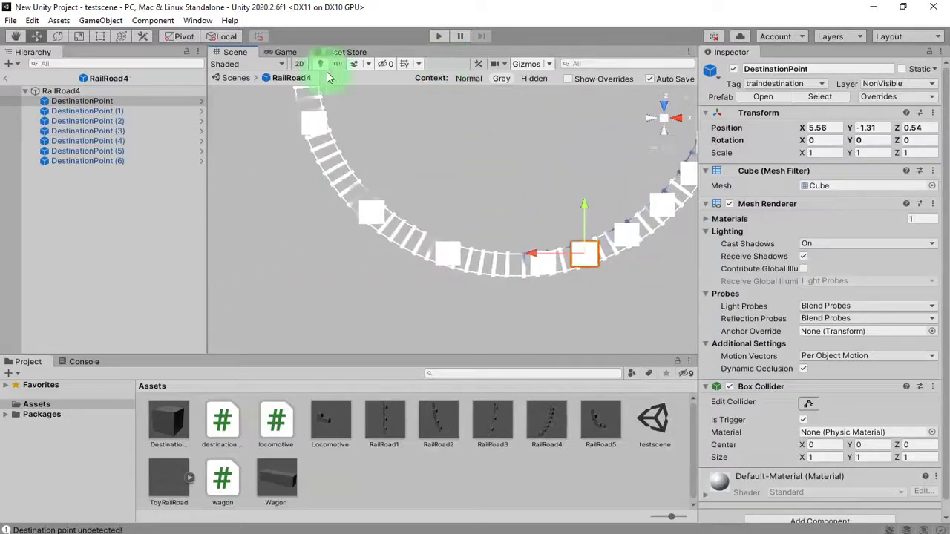
{"action": "left_click", "coordinate": [7, 78]}
{"action": "middle_click_drag", "start_coordinate": [451, 237], "coordinate": [492, 255]}
{"action": "left_click", "coordinate": [337, 237]}
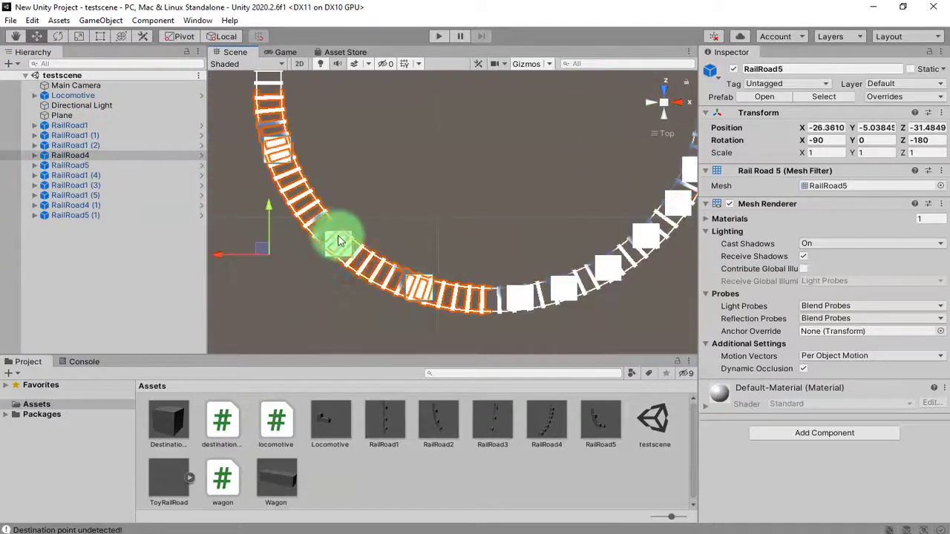
{"action": "left_click", "coordinate": [174, 164]}
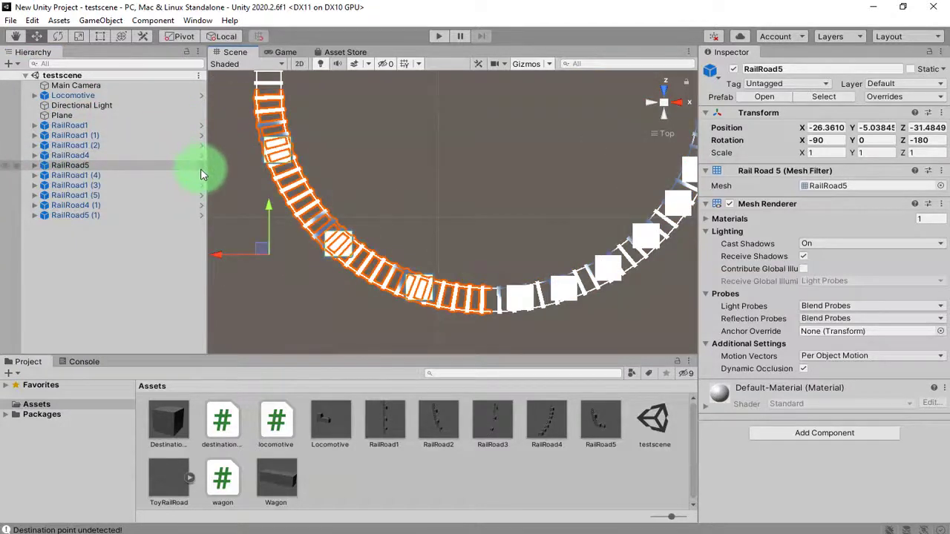
{"action": "left_click", "coordinate": [200, 168]}
{"action": "left_click", "coordinate": [422, 200]}
Move DestinationPoint (2) closer to the RailRoad5 track end and place a duplicate of it further along the curve, at about X -0.66, Y 3.17.
{"action": "left_click", "coordinate": [288, 169]}
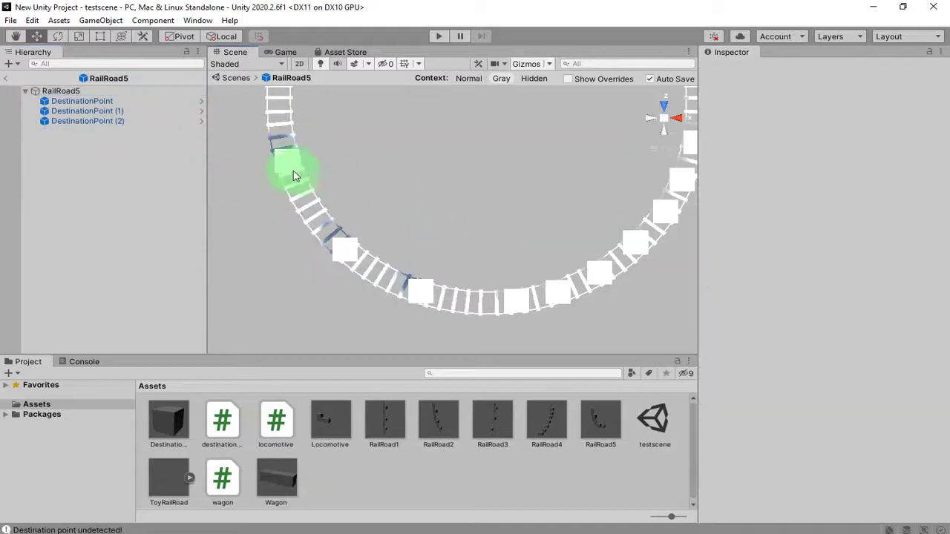
{"action": "left_click_drag", "start_coordinate": [282, 158], "coordinate": [275, 136]}
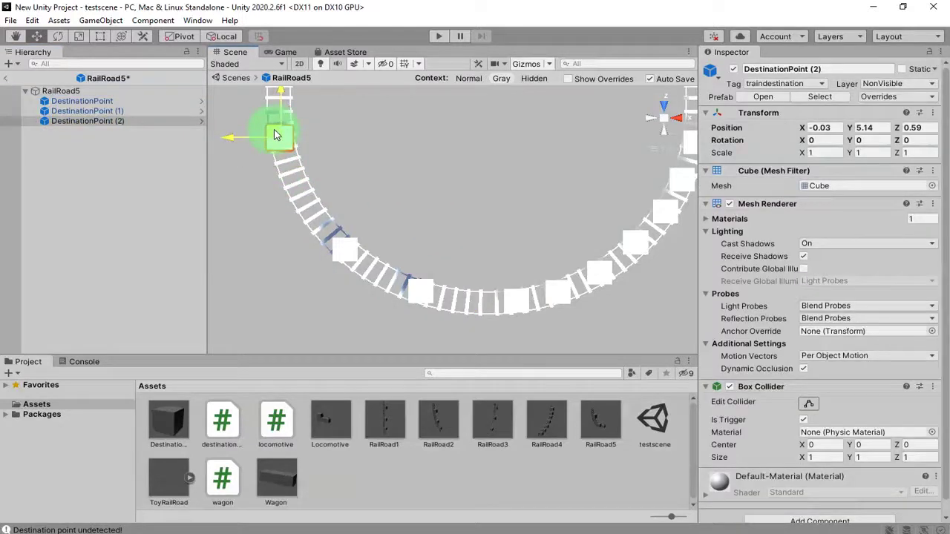
{"action": "key", "text": "ctrl+d"}
{"action": "left_click_drag", "start_coordinate": [279, 137], "coordinate": [288, 186]}
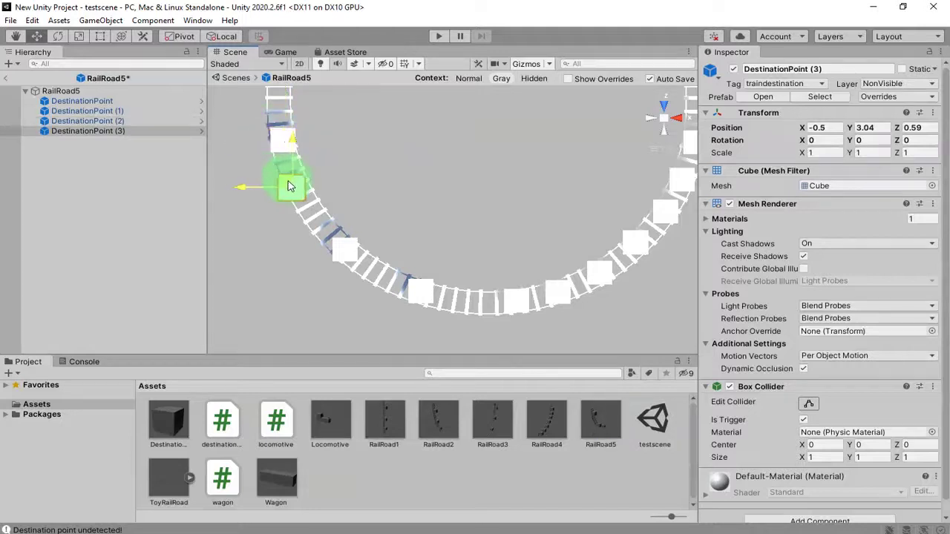
Add three more duplicates along the RailRoad5 curve, at about X -1.45, Y 1.65, X -4, Y -0.64 and X -7.36, Y -1.74.
{"action": "key", "text": "ctrl+d"}
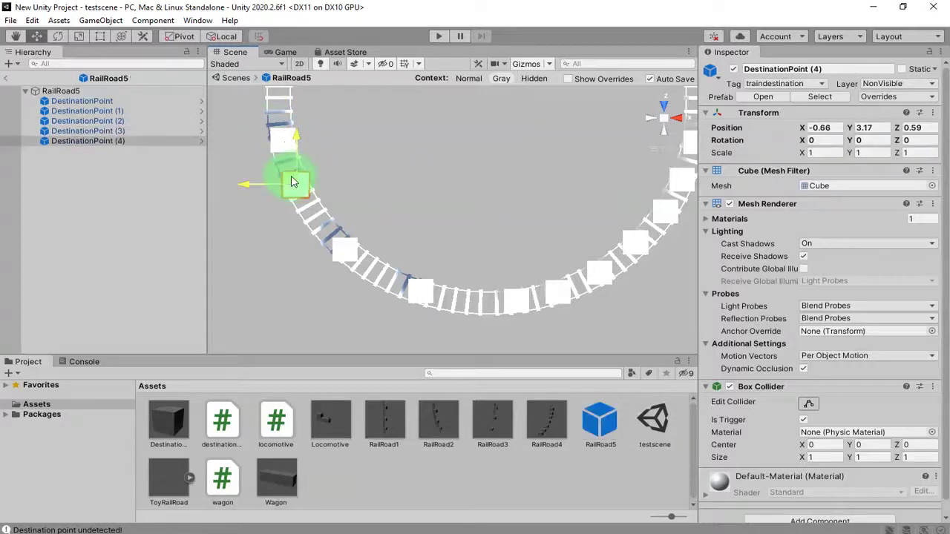
{"action": "left_click_drag", "start_coordinate": [289, 176], "coordinate": [320, 222]}
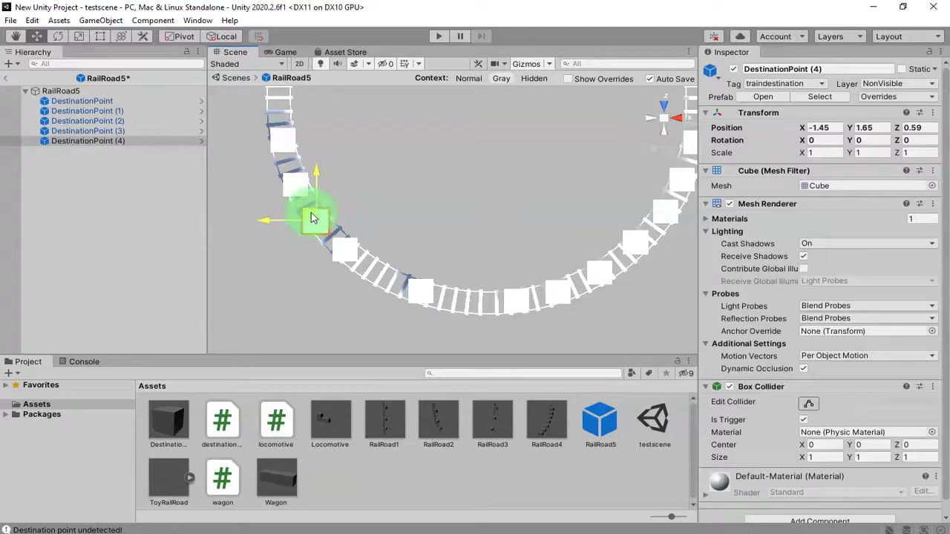
{"action": "key", "text": "ctrl+d"}
{"action": "left_click_drag", "start_coordinate": [311, 218], "coordinate": [369, 276]}
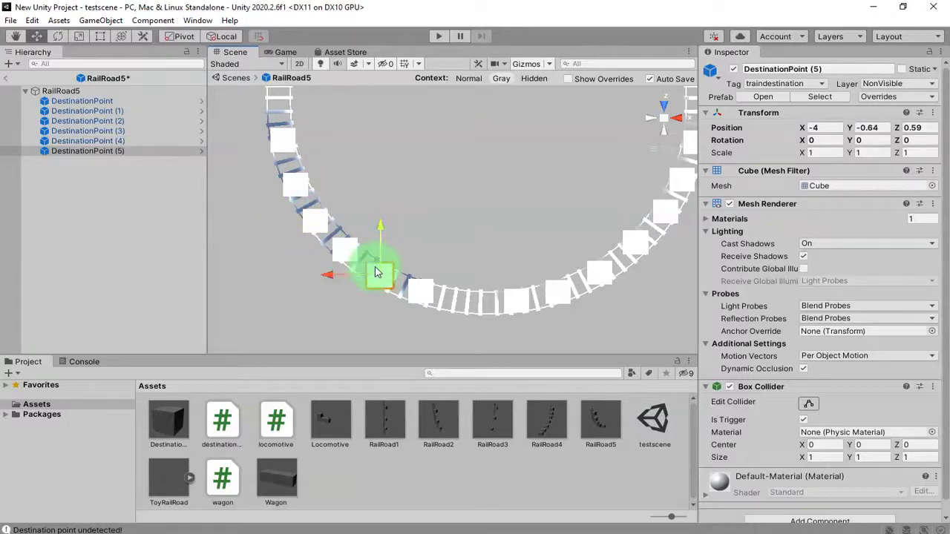
{"action": "key", "text": "ctrl+d"}
{"action": "left_click_drag", "start_coordinate": [375, 273], "coordinate": [458, 304]}
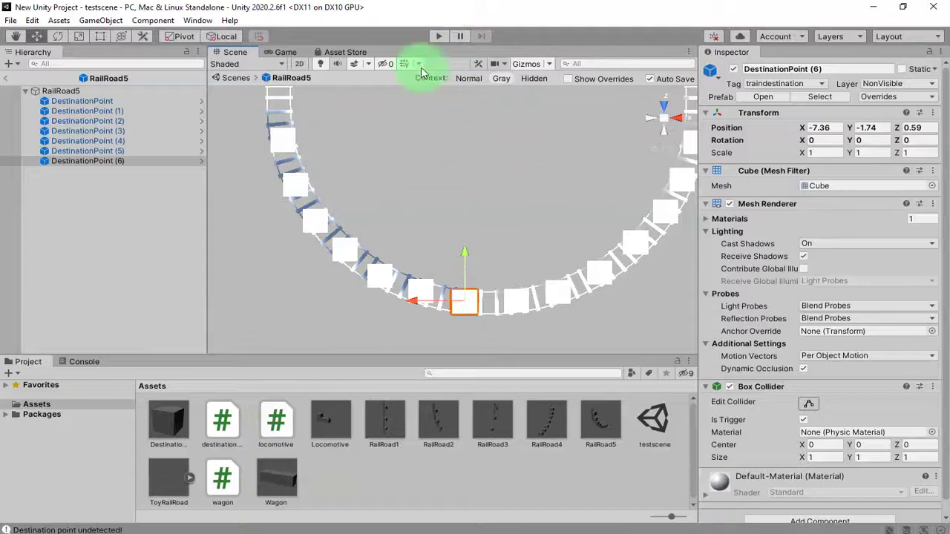
Return to the scene and open the straight RailRoad1 prefab from the RailRoad1 (2) piece next to the curve.
{"action": "left_click", "coordinate": [7, 77]}
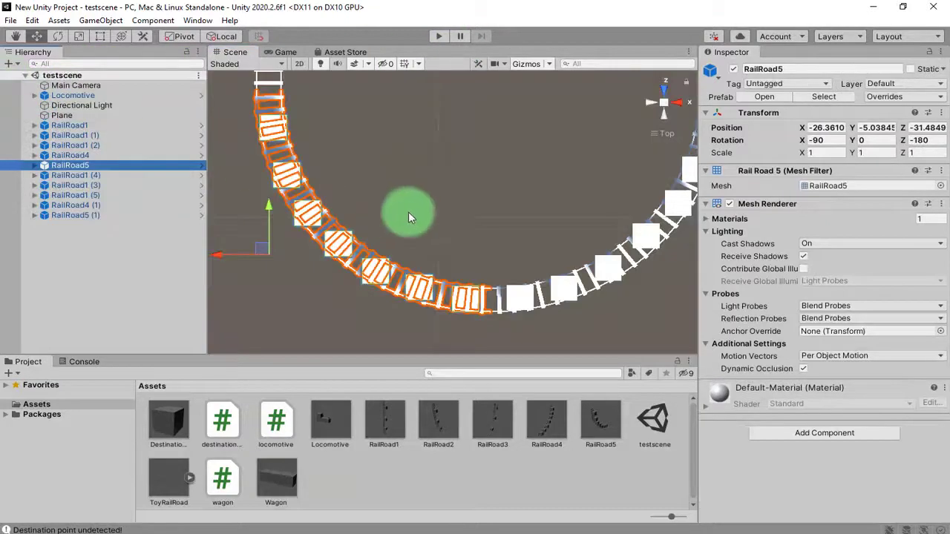
{"action": "middle_click_drag", "start_coordinate": [479, 210], "coordinate": [484, 266]}
{"action": "middle_click_drag", "start_coordinate": [490, 202], "coordinate": [464, 225]}
{"action": "middle_click_drag", "start_coordinate": [528, 222], "coordinate": [409, 148]}
{"action": "left_click", "coordinate": [481, 186]}
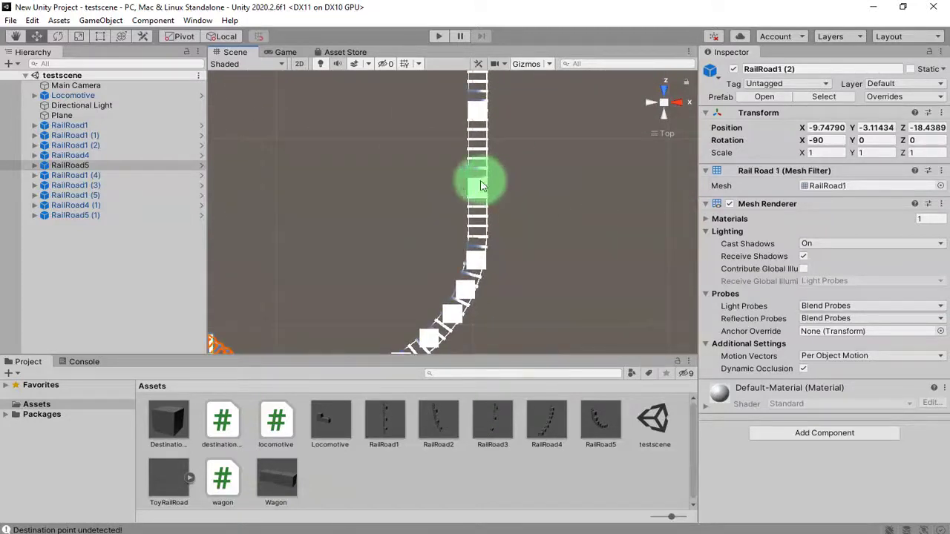
{"action": "middle_click_drag", "start_coordinate": [513, 172], "coordinate": [498, 193]}
{"action": "scroll", "coordinate": [488, 191], "scroll_direction": "up", "scroll_amount": 3}
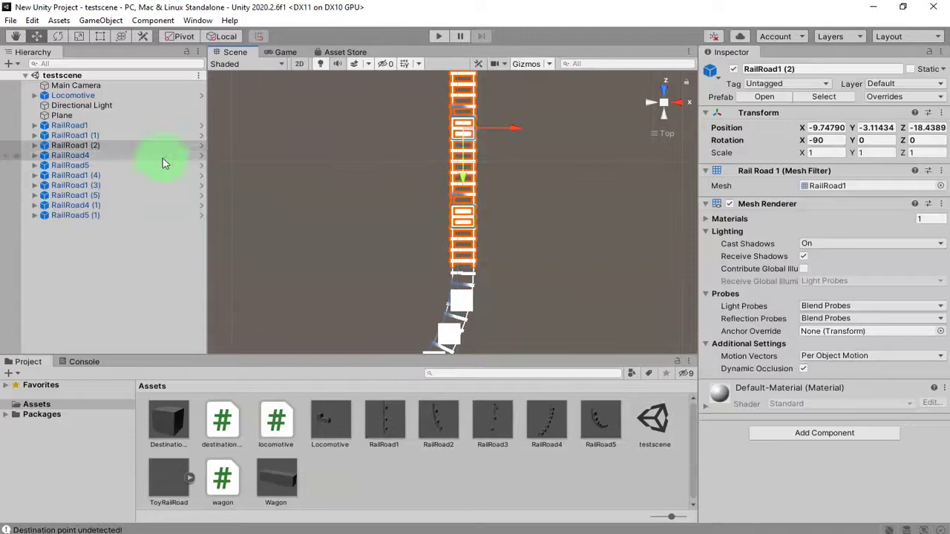
{"action": "left_click", "coordinate": [200, 145]}
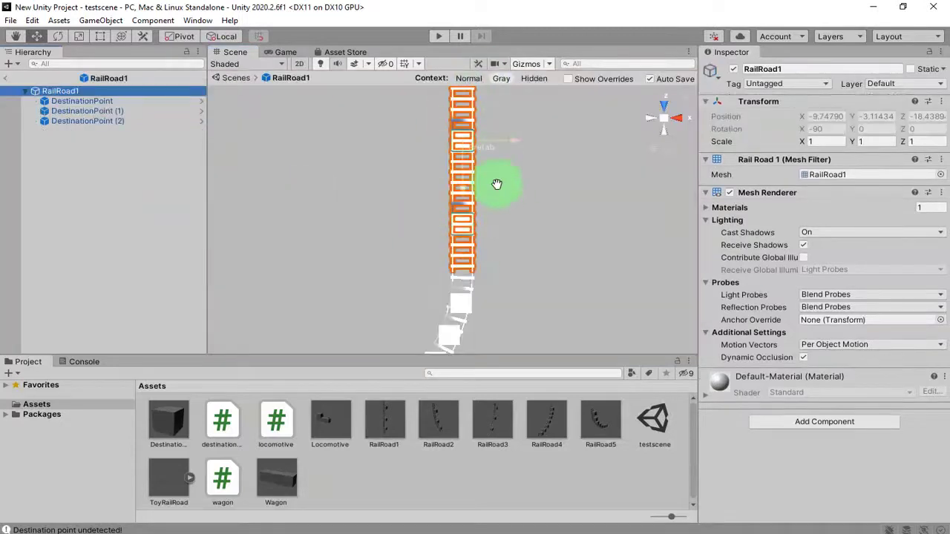
Duplicate DestinationPoint (1) on the straight RailRoad1 track and move the copy towards the curve, to about Y 6.24.
{"action": "middle_click_drag", "start_coordinate": [496, 184], "coordinate": [500, 243]}
{"action": "left_click", "coordinate": [459, 142]}
{"action": "middle_click_drag", "start_coordinate": [527, 180], "coordinate": [551, 290]}
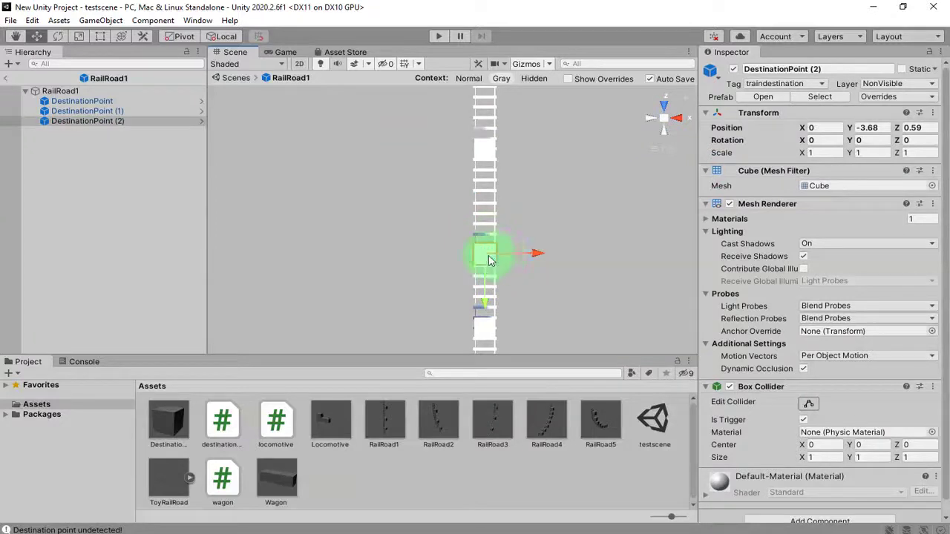
{"action": "middle_click_drag", "start_coordinate": [572, 221], "coordinate": [570, 82]}
{"action": "middle_click_drag", "start_coordinate": [540, 305], "coordinate": [539, 221]}
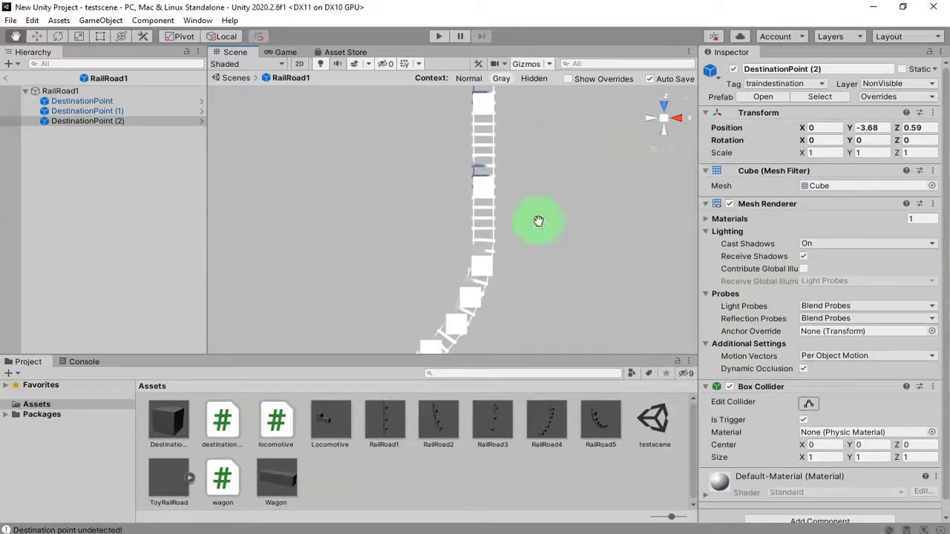
{"action": "left_click", "coordinate": [489, 208]}
{"action": "key", "text": "ctrl+d"}
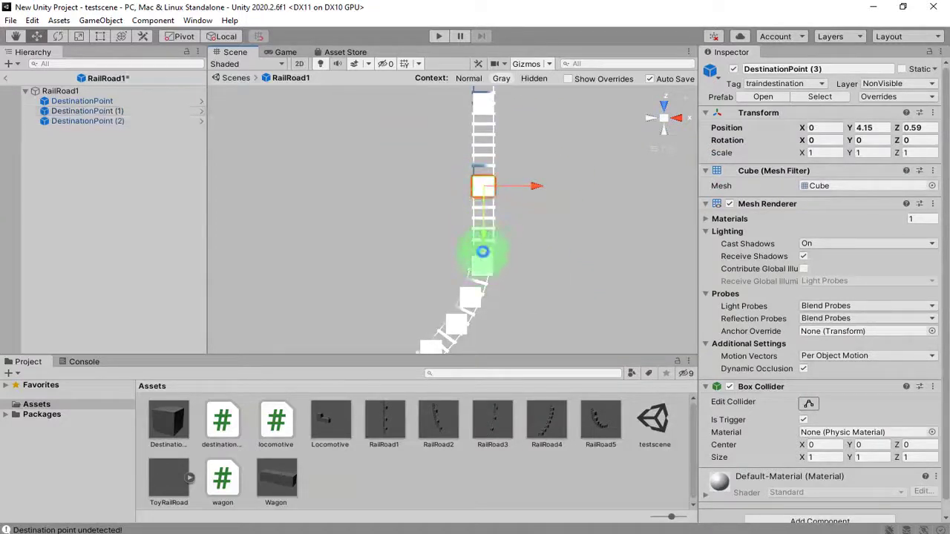
{"action": "left_click_drag", "start_coordinate": [486, 238], "coordinate": [488, 276]}
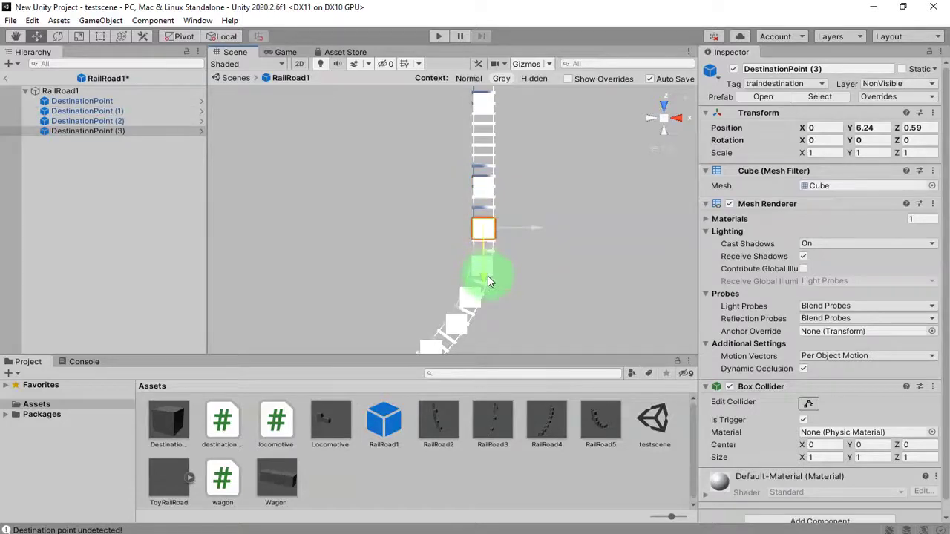
Duplicate RailRoad1's central DestinationPoint twice, placing the first copy midway between it and DestinationPoint (1).
{"action": "middle_click_drag", "start_coordinate": [539, 201], "coordinate": [542, 260]}
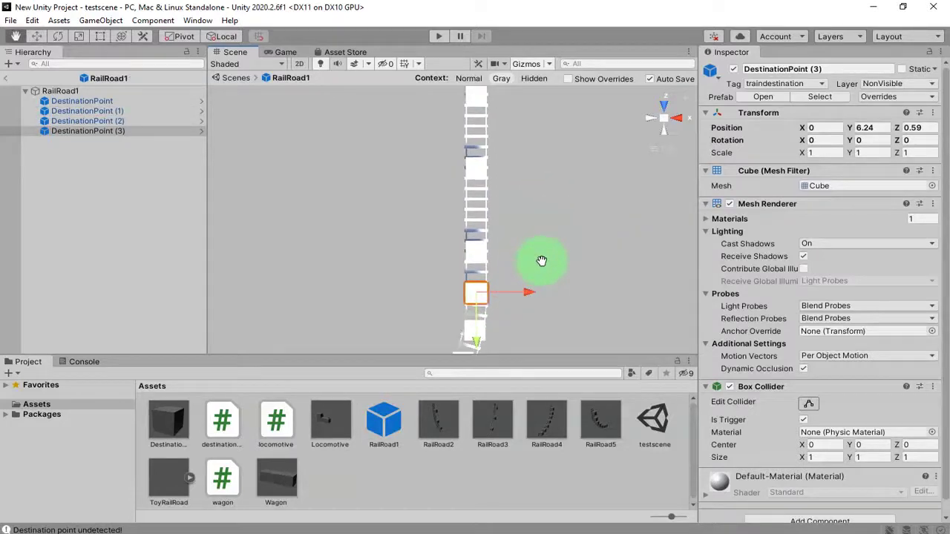
{"action": "left_click", "coordinate": [467, 169]}
{"action": "key", "text": "ctrl+d"}
{"action": "left_click_drag", "start_coordinate": [475, 225], "coordinate": [478, 261]}
{"action": "middle_click_drag", "start_coordinate": [519, 185], "coordinate": [514, 261]}
{"action": "left_click", "coordinate": [470, 248]}
{"action": "key", "text": "ctrl+d"}
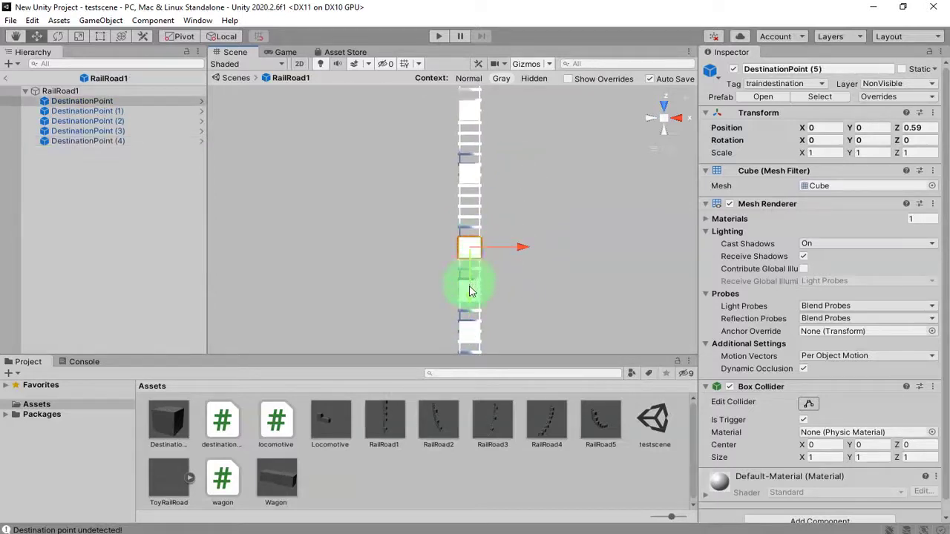
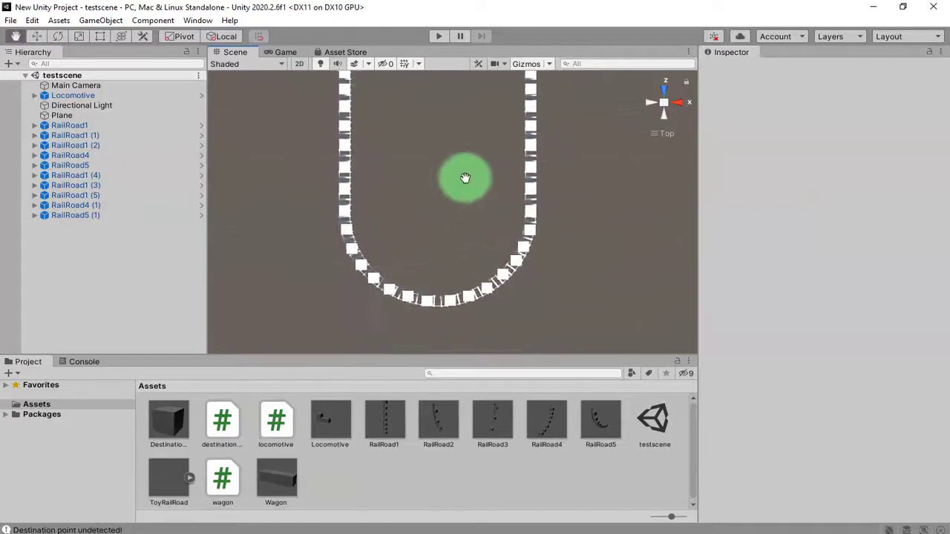
Run the scene and select the Locomotive, with the whole track shown in perspective in the Scene view.
{"action": "middle_click_drag", "start_coordinate": [475, 212], "coordinate": [416, 248]}
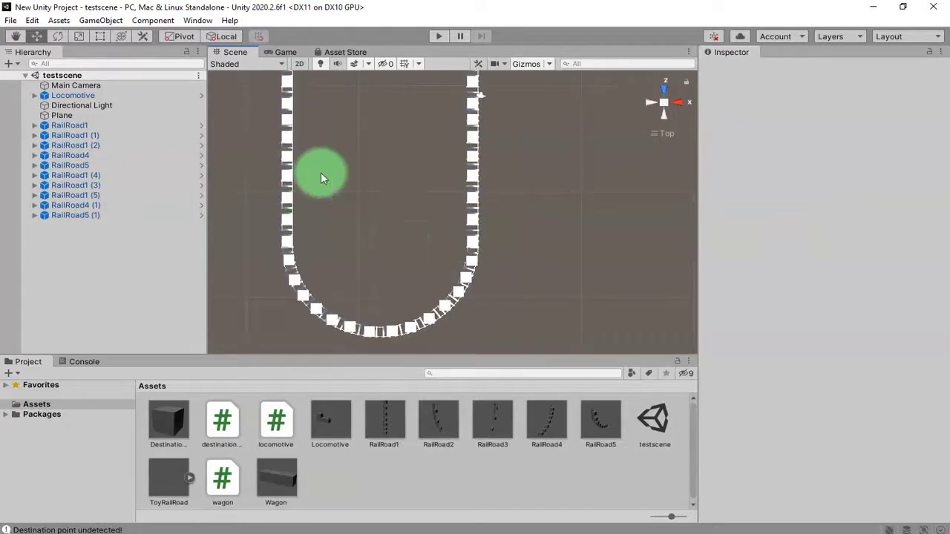
{"action": "left_click", "coordinate": [664, 103]}
{"action": "left_click_drag", "start_coordinate": [524, 226], "coordinate": [394, 220], "text": "alt"}
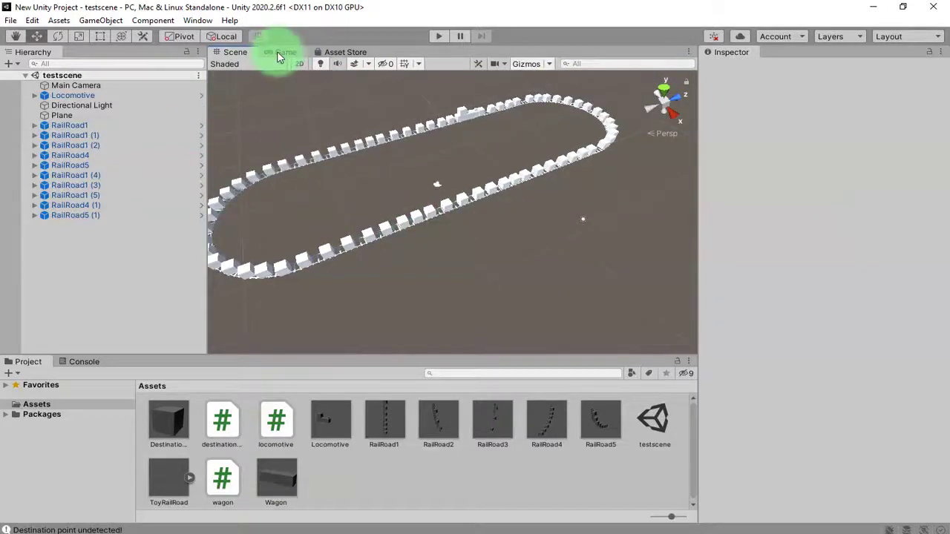
{"action": "left_click", "coordinate": [441, 38]}
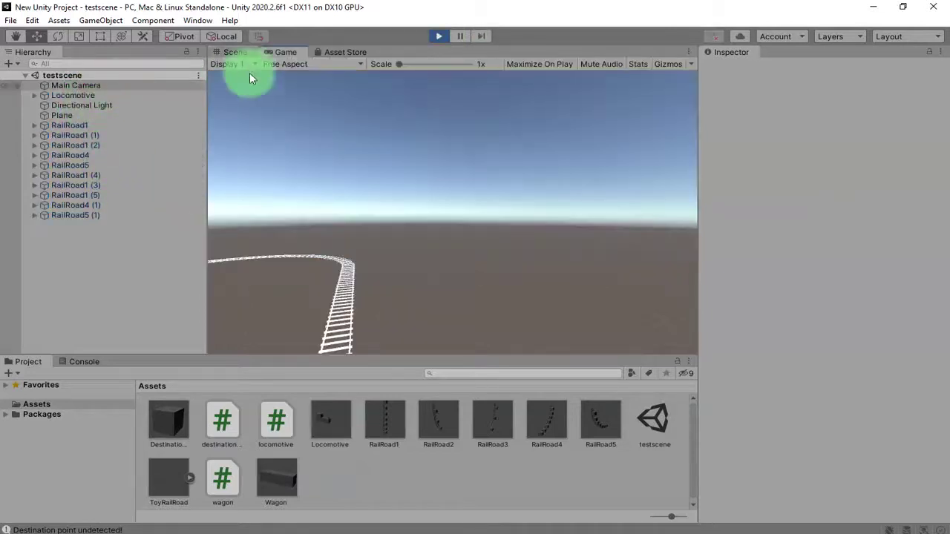
{"action": "left_click", "coordinate": [231, 51]}
{"action": "left_click", "coordinate": [72, 95]}
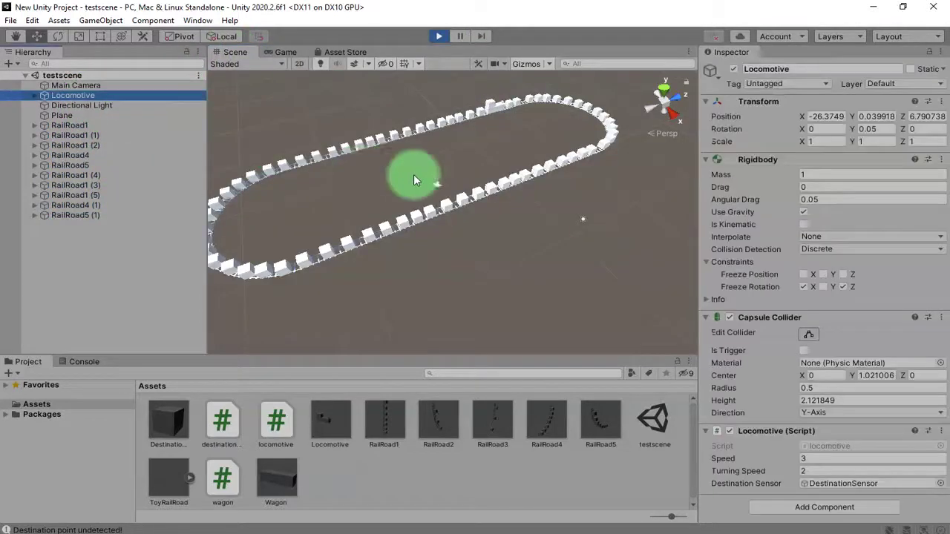
Follow the running Locomotive along the curve and straight track up to the far bend in the Scene view, and stop play mode.
{"action": "key", "text": "f"}
{"action": "left_click_drag", "start_coordinate": [597, 251], "coordinate": [421, 241], "text": "alt"}
{"action": "scroll", "coordinate": [421, 238], "scroll_direction": "down", "scroll_amount": 3}
{"action": "middle_click_drag", "start_coordinate": [428, 302], "coordinate": [512, 171]}
{"action": "scroll", "coordinate": [479, 229], "scroll_direction": "down", "scroll_amount": 3}
{"action": "middle_click_drag", "start_coordinate": [522, 242], "coordinate": [594, 196]}
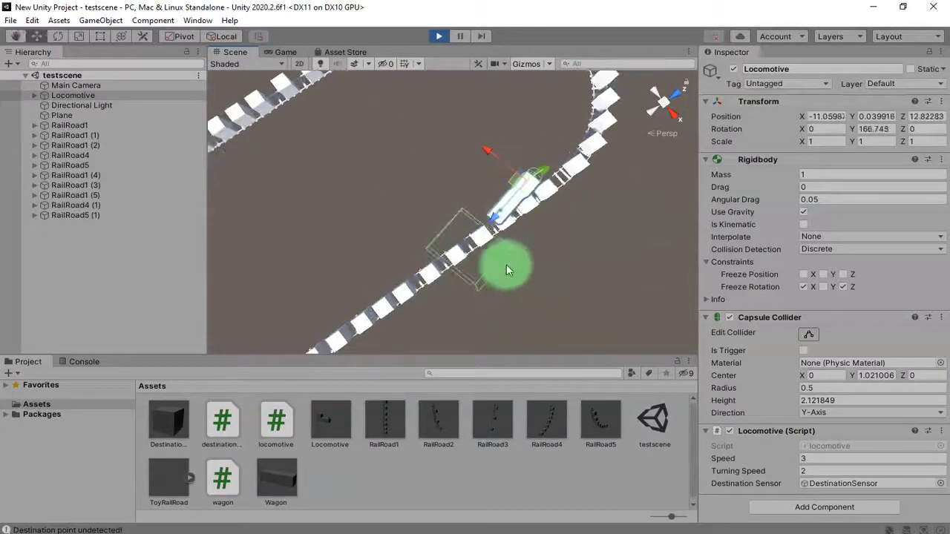
{"action": "middle_click_drag", "start_coordinate": [562, 257], "coordinate": [640, 196]}
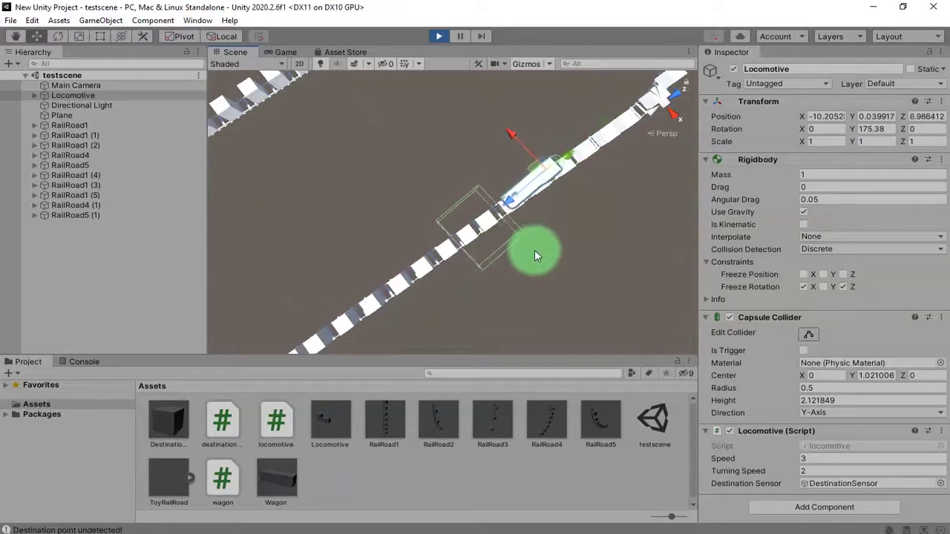
{"action": "middle_click_drag", "start_coordinate": [532, 249], "coordinate": [438, 267]}
{"action": "left_click_drag", "start_coordinate": [438, 268], "coordinate": [374, 238], "text": "alt"}
{"action": "right_click_drag", "start_coordinate": [374, 239], "coordinate": [432, 260]}
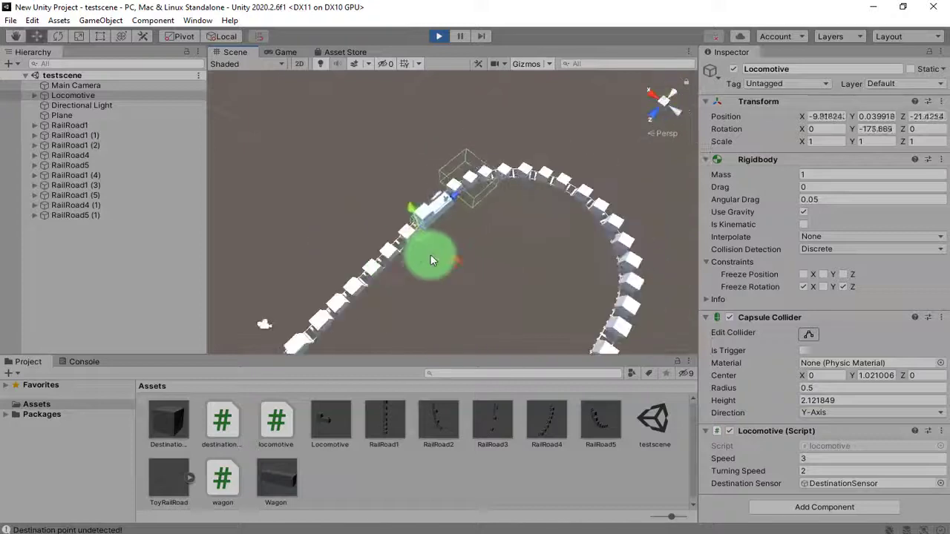
{"action": "left_click", "coordinate": [439, 36]}
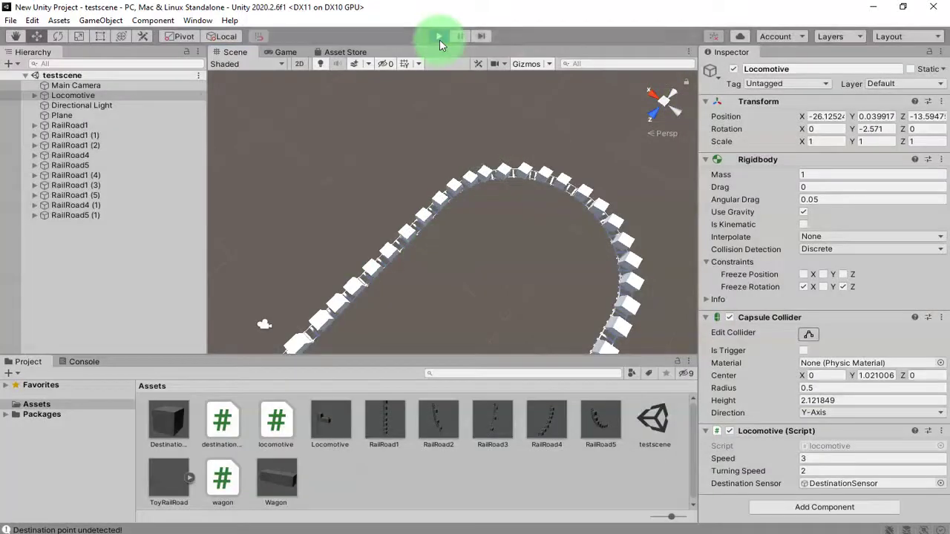
Open the Locomotive prefab and shrink its DestinationSensor to a scale of about 1.22 in X and 2.15 in Z.
{"action": "right_click_drag", "start_coordinate": [435, 268], "coordinate": [418, 292]}
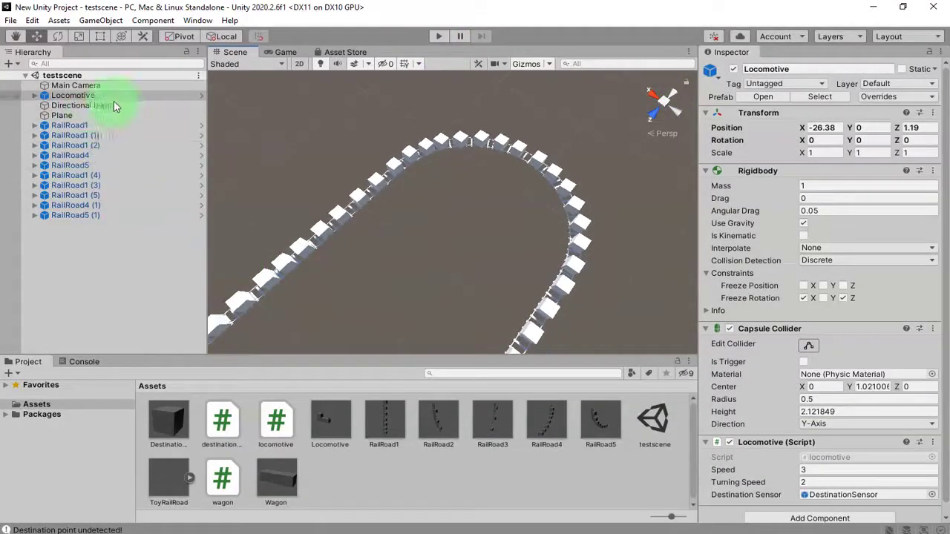
{"action": "left_click", "coordinate": [201, 95]}
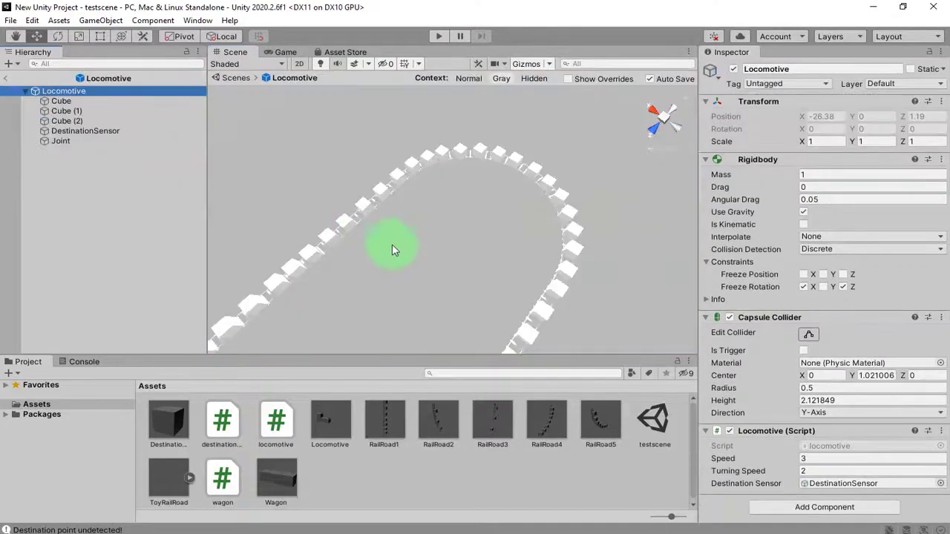
{"action": "middle_click_drag", "start_coordinate": [394, 302], "coordinate": [438, 312]}
{"action": "left_click", "coordinate": [67, 133]}
{"action": "right_click_drag", "start_coordinate": [622, 305], "coordinate": [360, 212]}
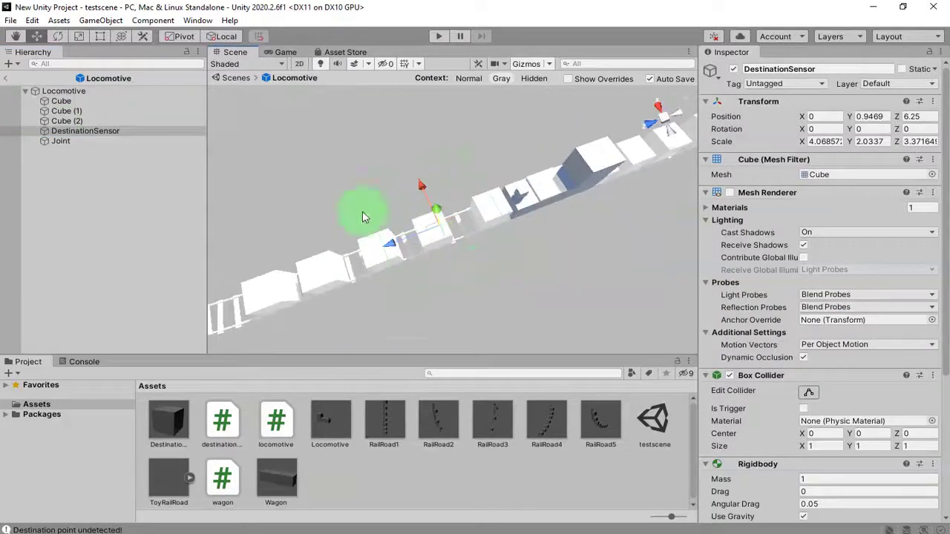
{"action": "left_click", "coordinate": [78, 36]}
{"action": "left_click_drag", "start_coordinate": [441, 286], "coordinate": [414, 248], "text": "alt"}
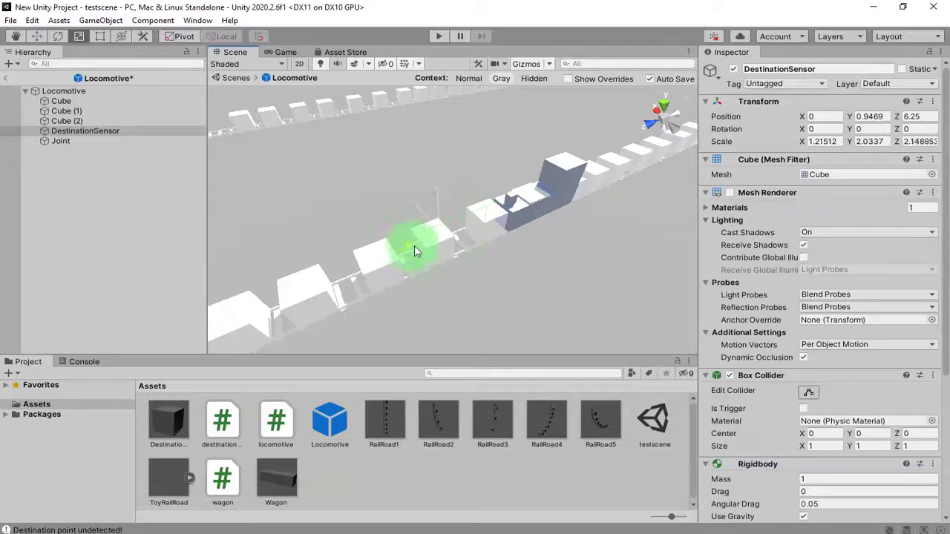
Move the DestinationSensor closer to the locomotive's front, to Z 5.07.
{"action": "left_click", "coordinate": [37, 35]}
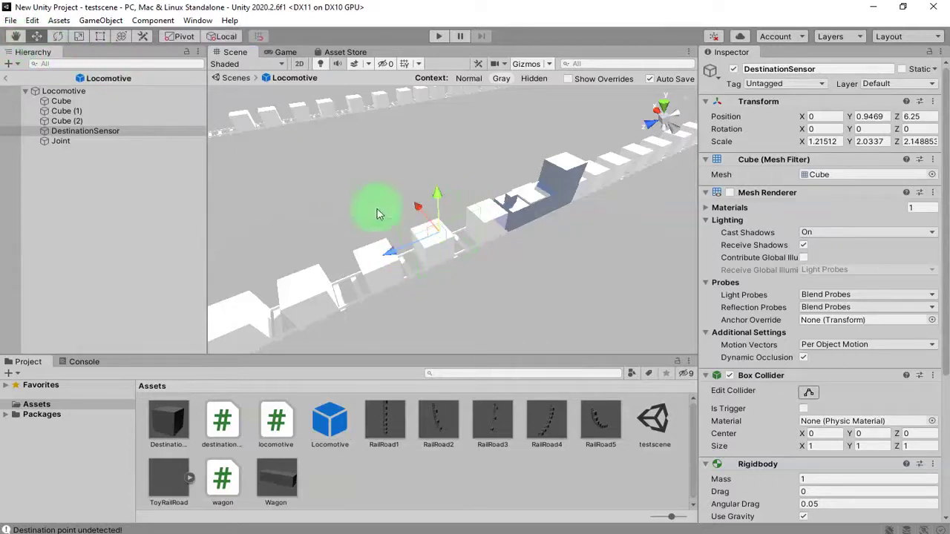
{"action": "left_click_drag", "start_coordinate": [415, 252], "coordinate": [426, 247]}
{"action": "left_click_drag", "start_coordinate": [424, 283], "coordinate": [592, 267], "text": "alt"}
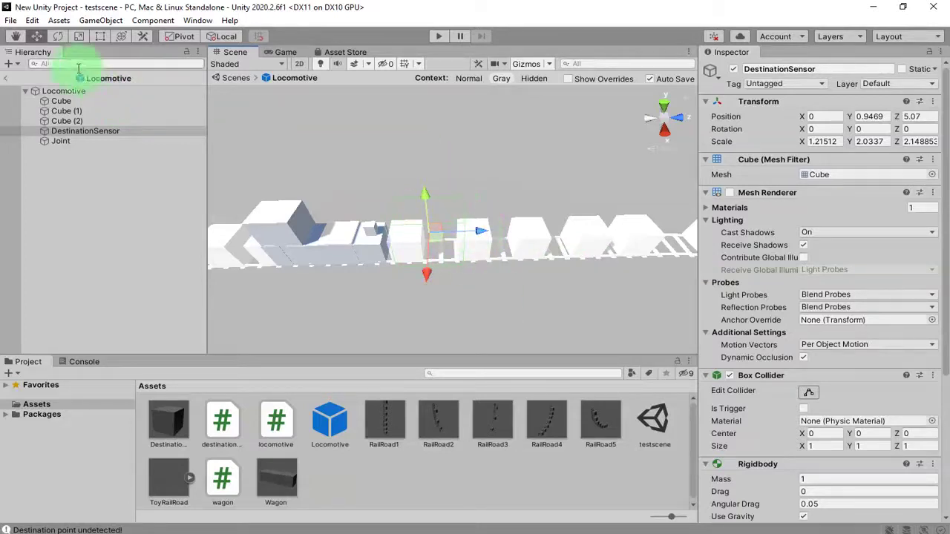
Return to the scene, run it and follow the Locomotive around the full loop in the Scene view, and stop play mode.
{"action": "left_click", "coordinate": [6, 79]}
{"action": "scroll", "coordinate": [446, 223], "scroll_direction": "down", "scroll_amount": 6}
{"action": "left_click_drag", "start_coordinate": [561, 265], "coordinate": [404, 99], "text": "alt"}
{"action": "left_click", "coordinate": [435, 37]}
{"action": "left_click", "coordinate": [507, 237]}
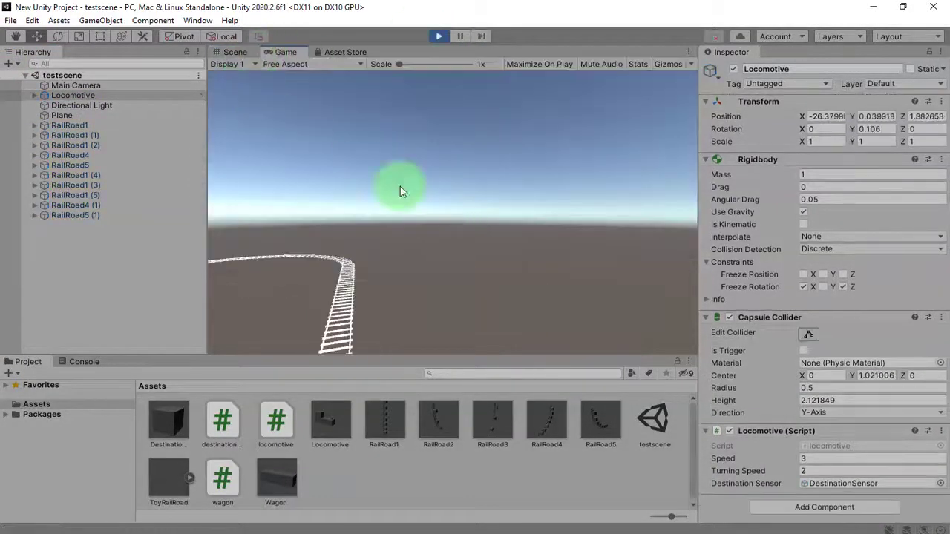
{"action": "left_click", "coordinate": [233, 54]}
{"action": "left_click_drag", "start_coordinate": [470, 287], "coordinate": [448, 296], "text": "alt"}
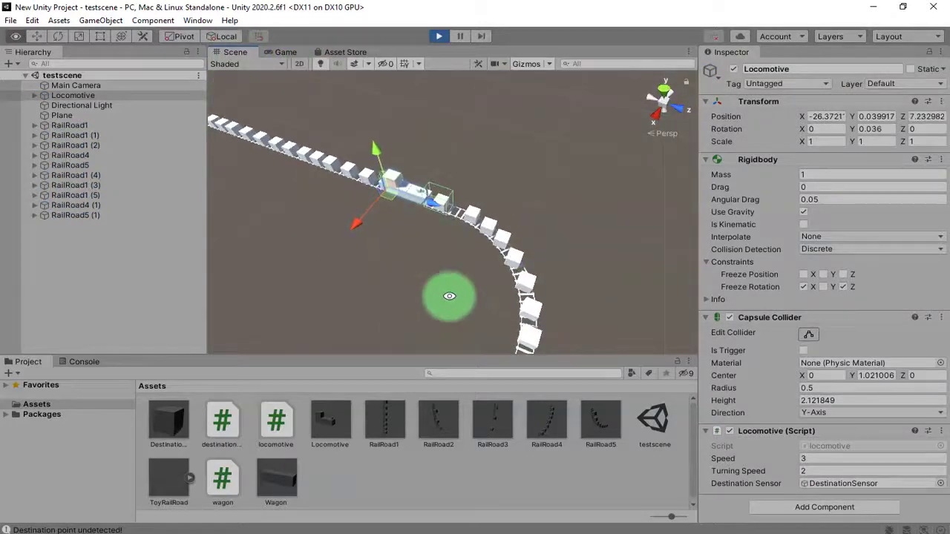
{"action": "middle_click_drag", "start_coordinate": [448, 297], "coordinate": [436, 285]}
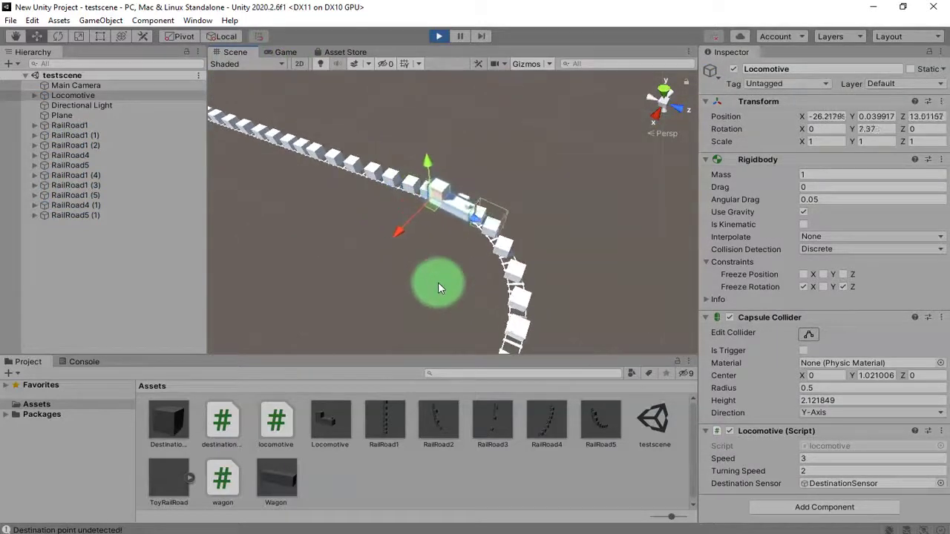
{"action": "middle_click_drag", "start_coordinate": [441, 242], "coordinate": [434, 186]}
{"action": "left_click_drag", "start_coordinate": [656, 280], "coordinate": [542, 274], "text": "alt"}
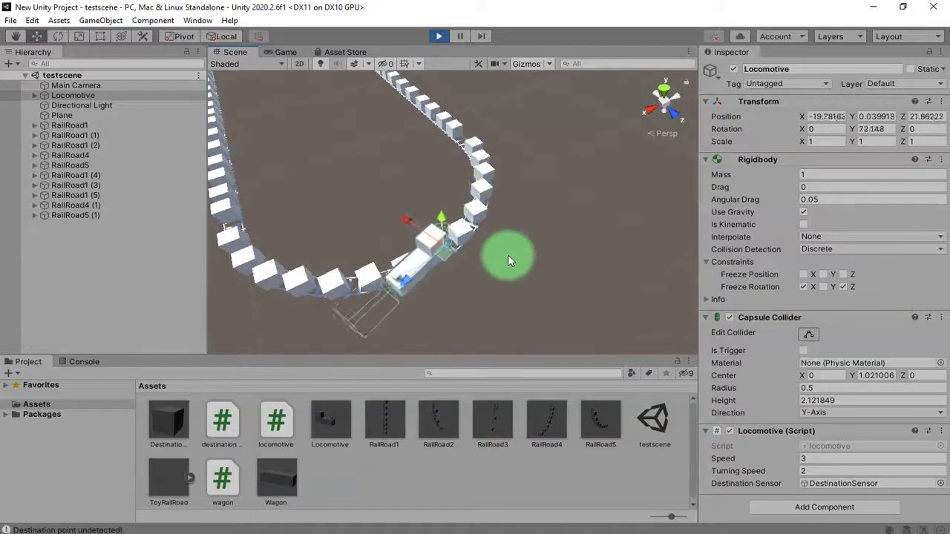
{"action": "left_click_drag", "start_coordinate": [491, 273], "coordinate": [447, 312], "text": "alt"}
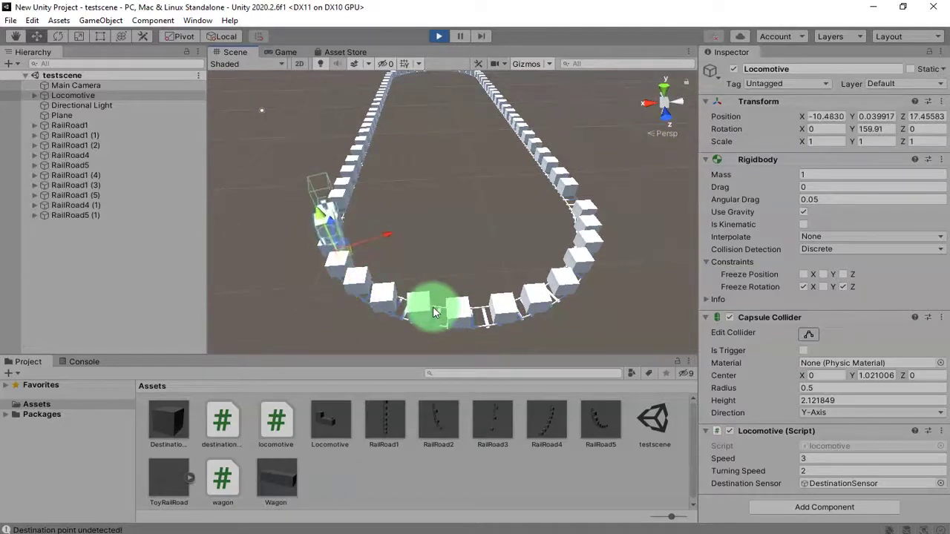
{"action": "mouse_move", "coordinate": [433, 307]}
{"action": "left_mouse_down", "text": "alt"}
{"action": "mouse_move", "coordinate": [393, 237]}
{"action": "mouse_move", "coordinate": [547, 339]}
{"action": "mouse_move", "coordinate": [436, 306]}
{"action": "mouse_move", "coordinate": [602, 246]}
{"action": "mouse_move", "coordinate": [613, 254]}
{"action": "mouse_move", "coordinate": [505, 280]}
{"action": "mouse_move", "coordinate": [539, 285]}
{"action": "mouse_move", "coordinate": [438, 291]}
{"action": "mouse_move", "coordinate": [598, 245]}
{"action": "mouse_move", "coordinate": [503, 293]}
{"action": "mouse_move", "coordinate": [378, 297]}
{"action": "mouse_move", "coordinate": [418, 303]}
{"action": "left_mouse_up", "text": "alt"}
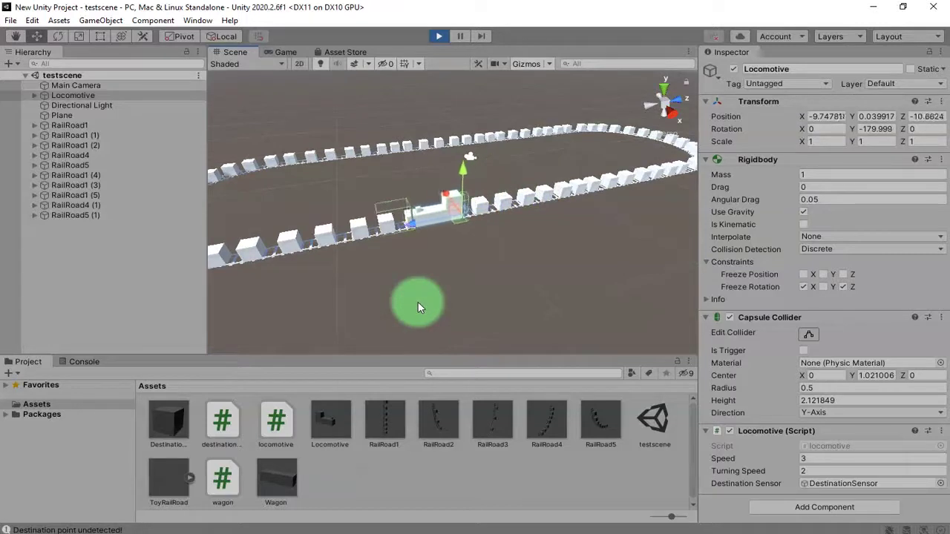
{"action": "left_click_drag", "start_coordinate": [418, 305], "coordinate": [439, 327], "text": "alt"}
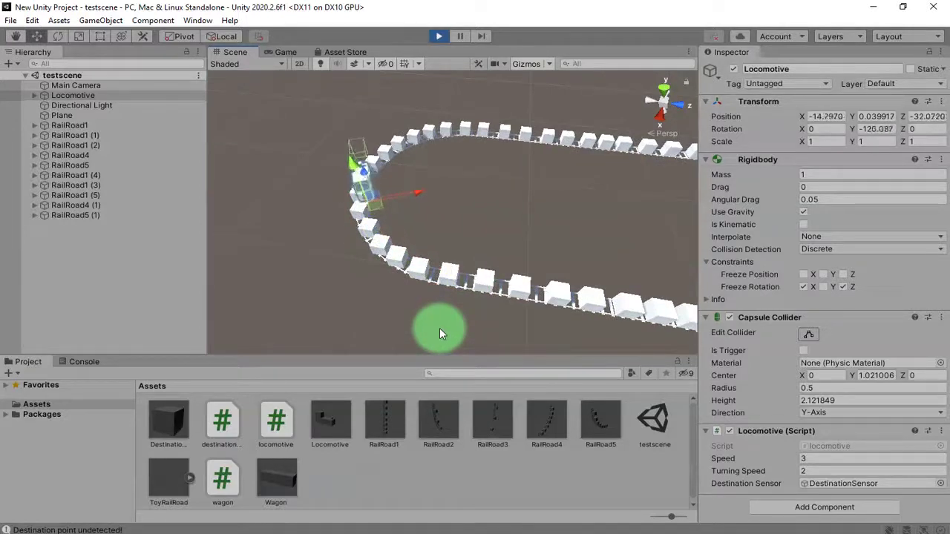
{"action": "left_click_drag", "start_coordinate": [444, 282], "coordinate": [435, 247], "text": "alt"}
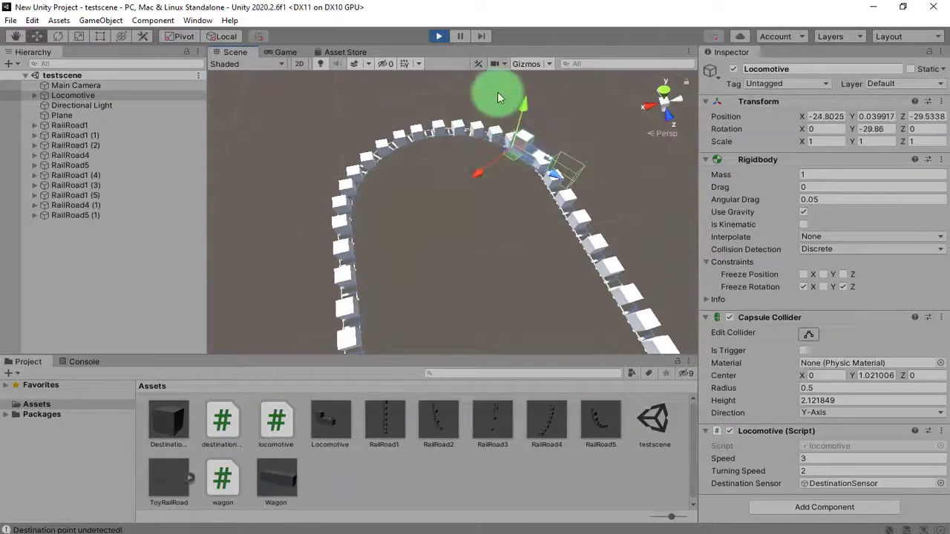
{"action": "left_click", "coordinate": [439, 36]}
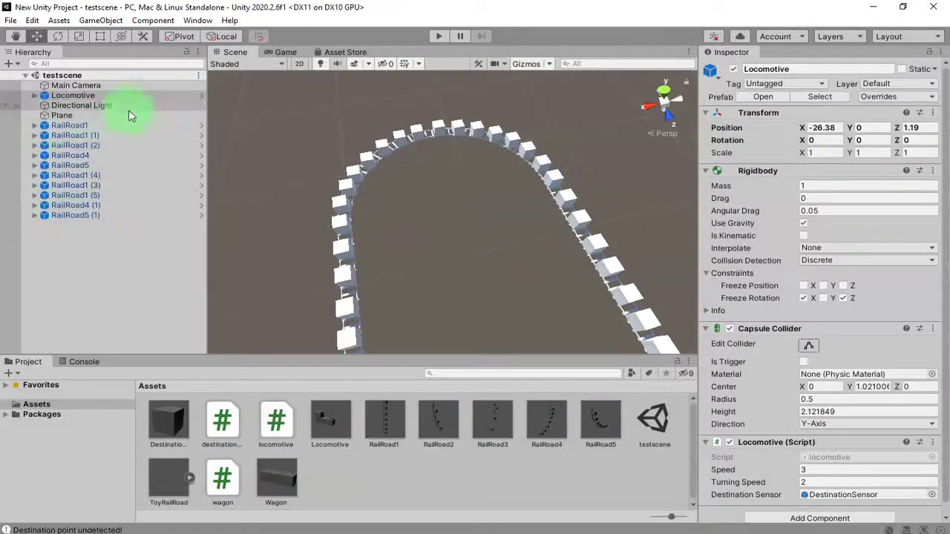
Reopen the Locomotive prefab and inspect the position of its Joint on the locomotive.
{"action": "left_click", "coordinate": [201, 96]}
{"action": "middle_click_drag", "start_coordinate": [527, 244], "coordinate": [485, 179]}
{"action": "scroll", "coordinate": [500, 282], "scroll_direction": "down", "scroll_amount": 5}
{"action": "middle_click_drag", "start_coordinate": [500, 282], "coordinate": [416, 175]}
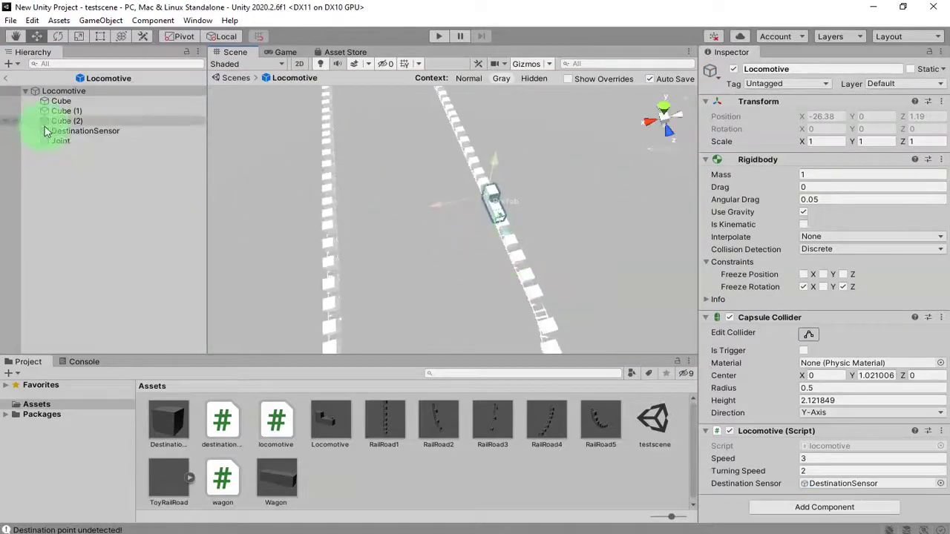
{"action": "left_click", "coordinate": [66, 142]}
{"action": "left_click_drag", "start_coordinate": [472, 225], "coordinate": [559, 142], "text": "alt"}
{"action": "scroll", "coordinate": [558, 142], "scroll_direction": "up", "scroll_amount": 5}
{"action": "middle_click_drag", "start_coordinate": [556, 146], "coordinate": [486, 166]}
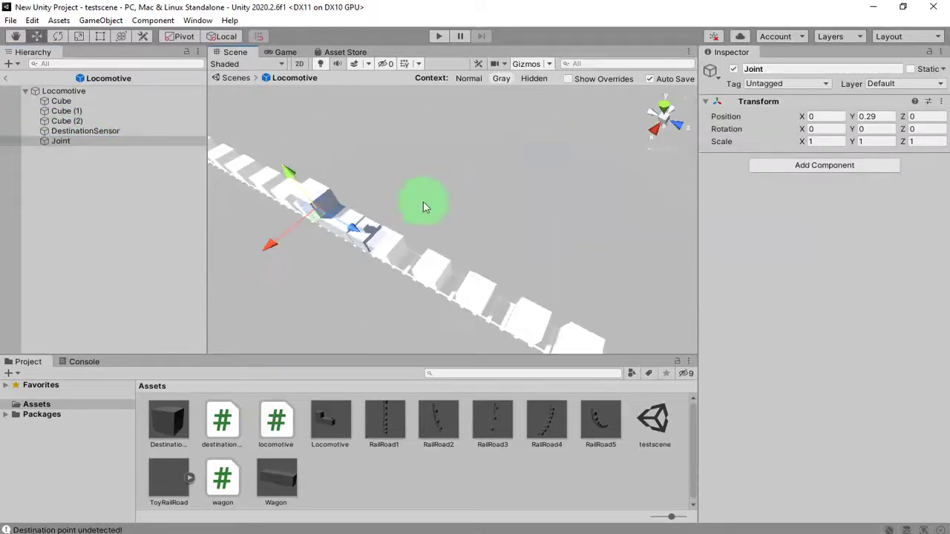
Move the DestinationSensor back over the locomotive's body and stretch it to a Z scale of about 2.94, centred at Z 2.2475.
{"action": "left_click", "coordinate": [78, 132]}
{"action": "left_click_drag", "start_coordinate": [386, 293], "coordinate": [484, 250], "text": "alt"}
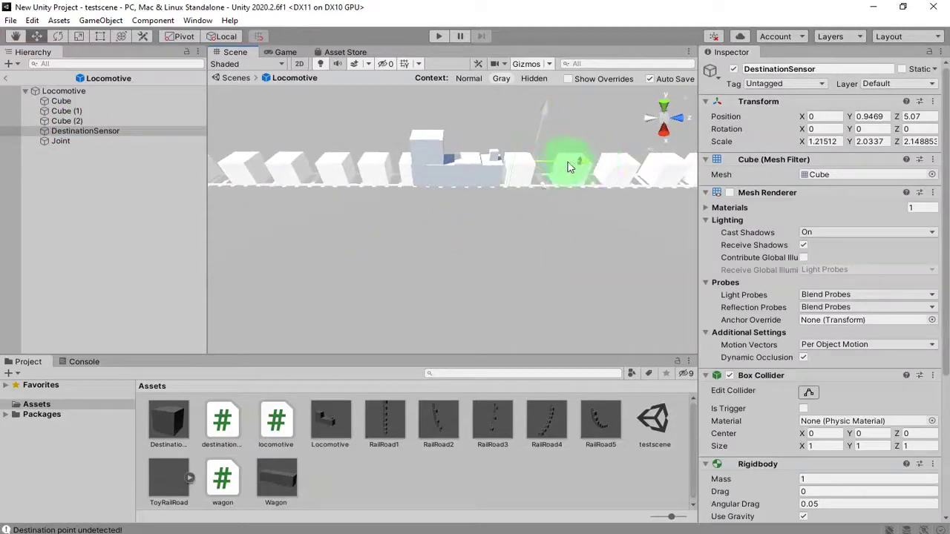
{"action": "left_click_drag", "start_coordinate": [568, 167], "coordinate": [518, 167]}
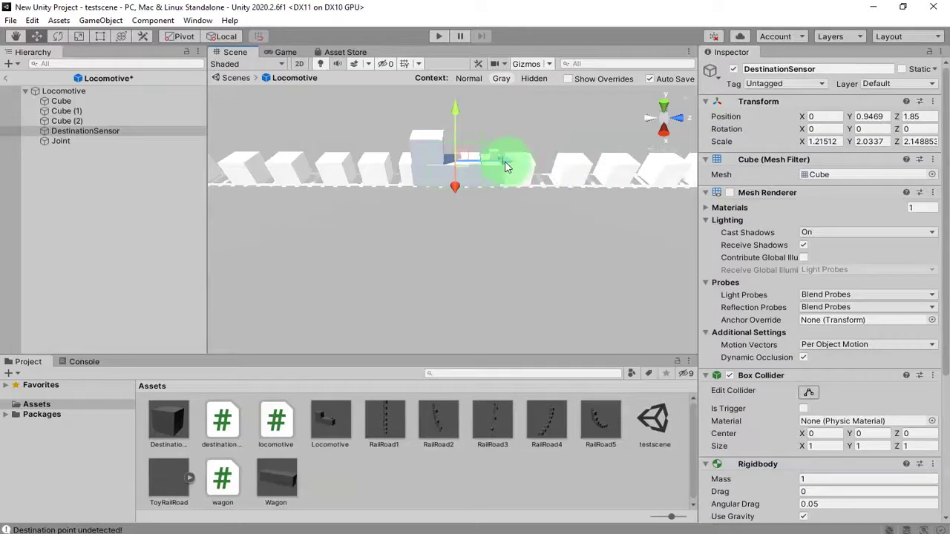
{"action": "left_click", "coordinate": [106, 35]}
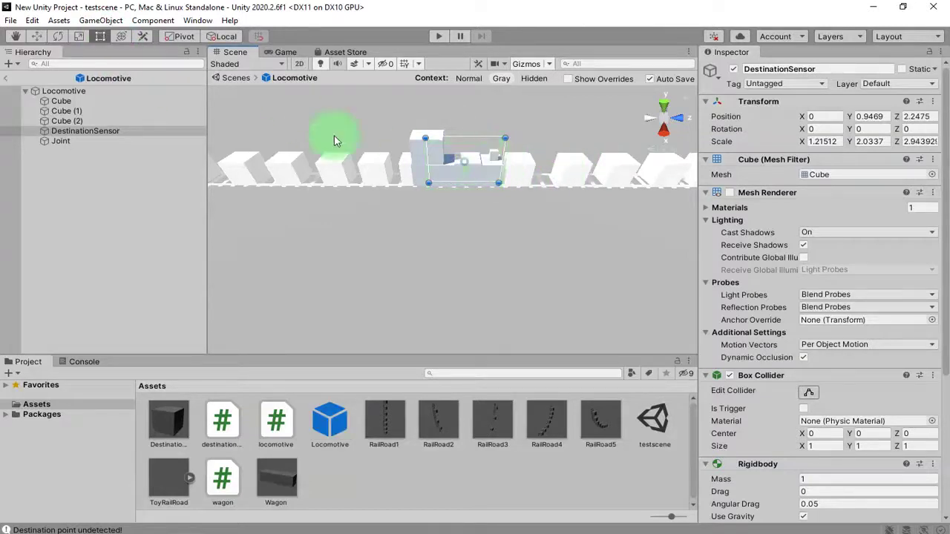
Run the scene with the sensor over the locomotive's body, watch the Locomotive in the Scene view, and stop play mode.
{"action": "left_click", "coordinate": [440, 37]}
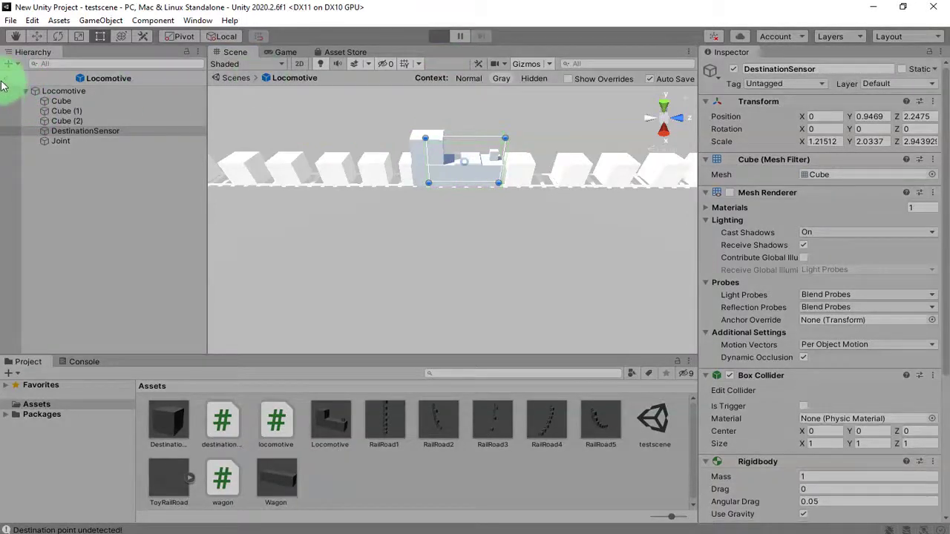
{"action": "left_click", "coordinate": [227, 52]}
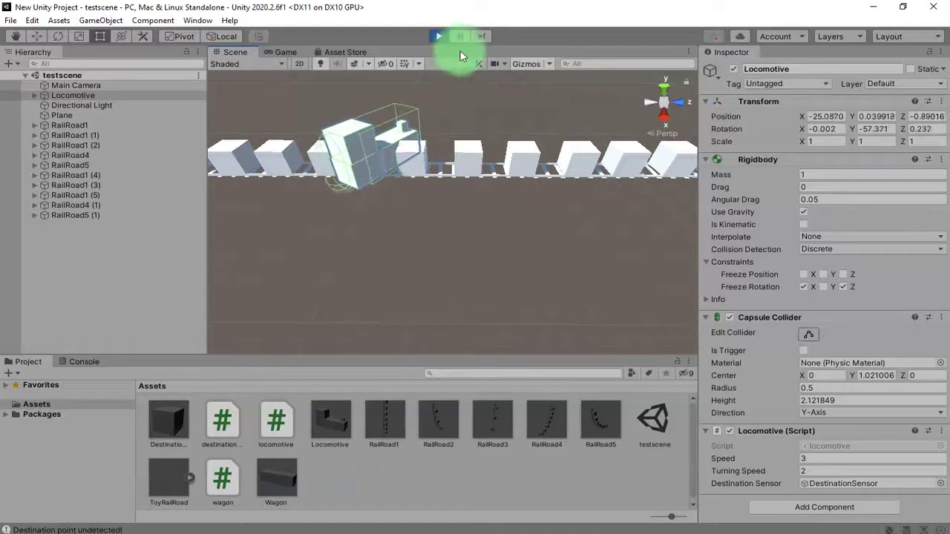
{"action": "left_click", "coordinate": [443, 38]}
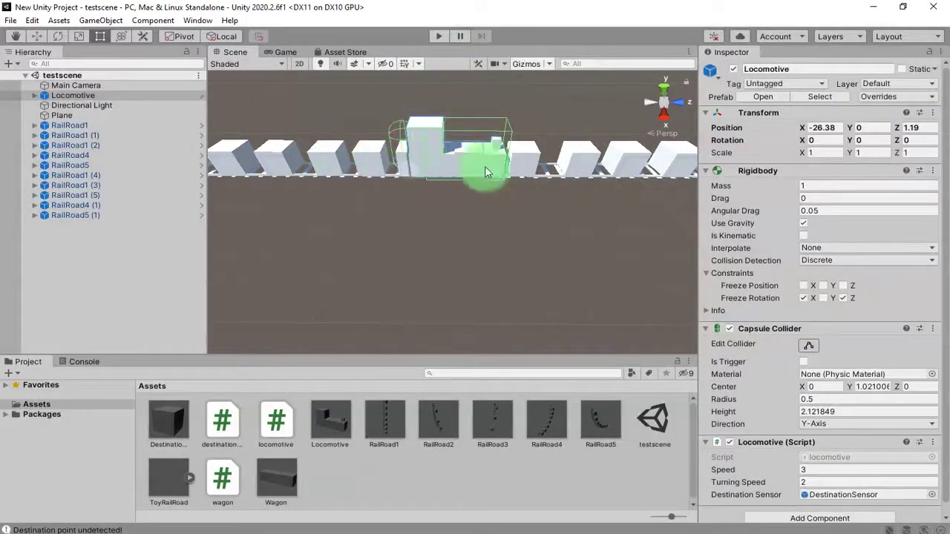
Open the Locomotive prefab and remove the Box Collider component from Cube, the locomotive's long body.
{"action": "left_click", "coordinate": [202, 95]}
{"action": "middle_click_drag", "start_coordinate": [445, 146], "coordinate": [445, 223]}
{"action": "scroll", "coordinate": [382, 209], "scroll_direction": "up", "scroll_amount": 3}
{"action": "middle_click_drag", "start_coordinate": [378, 210], "coordinate": [403, 156]}
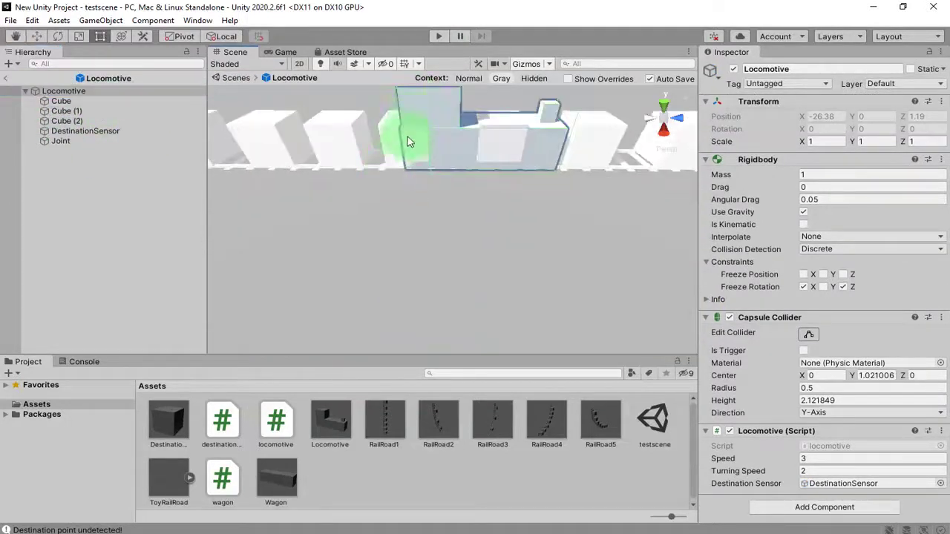
{"action": "left_click", "coordinate": [74, 101]}
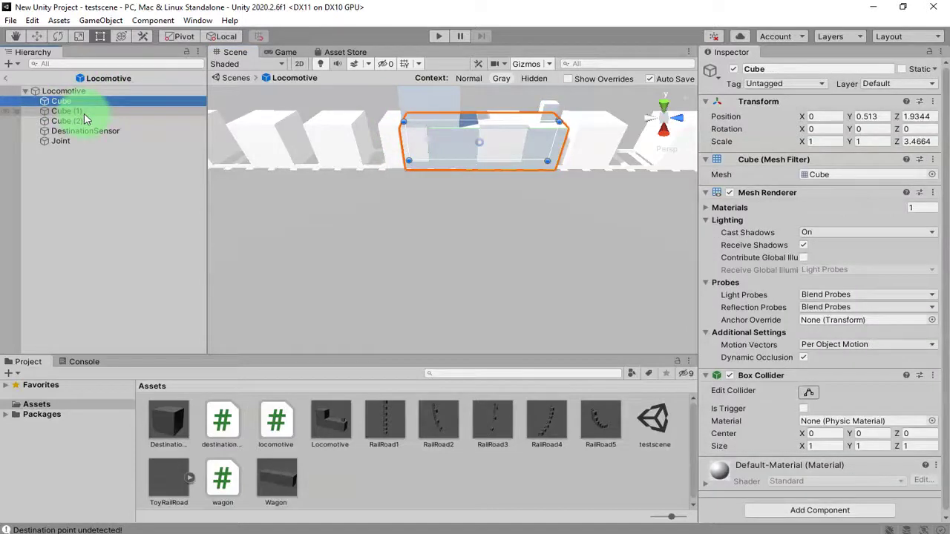
{"action": "left_click", "coordinate": [929, 376]}
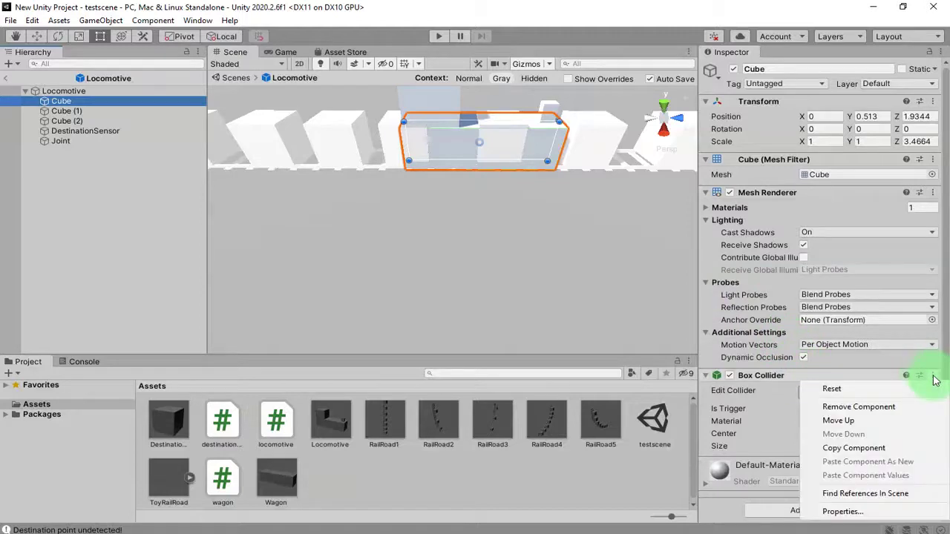
{"action": "left_click", "coordinate": [860, 408]}
{"action": "middle_click_drag", "start_coordinate": [483, 200], "coordinate": [456, 244]}
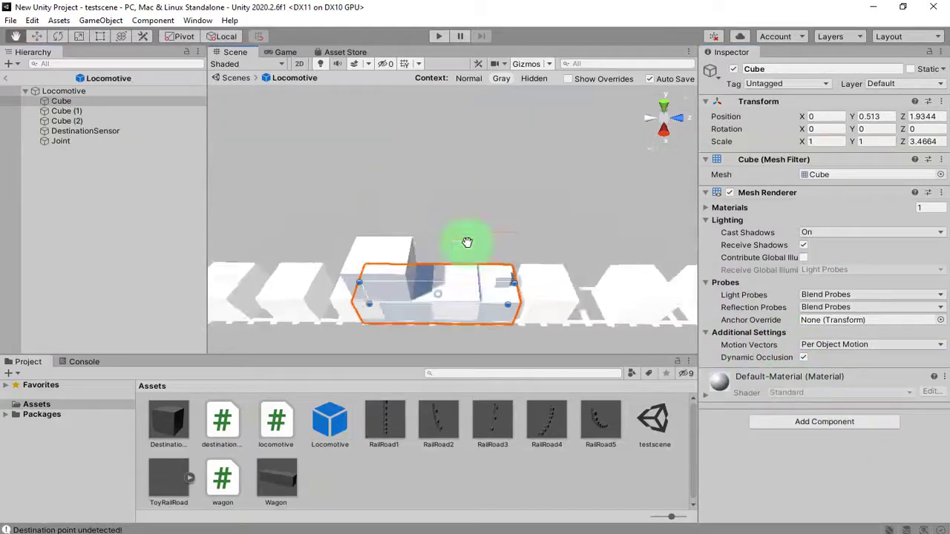
Remove the Box Collider component from Cube (1), the locomotive's cab.
{"action": "left_click", "coordinate": [106, 111]}
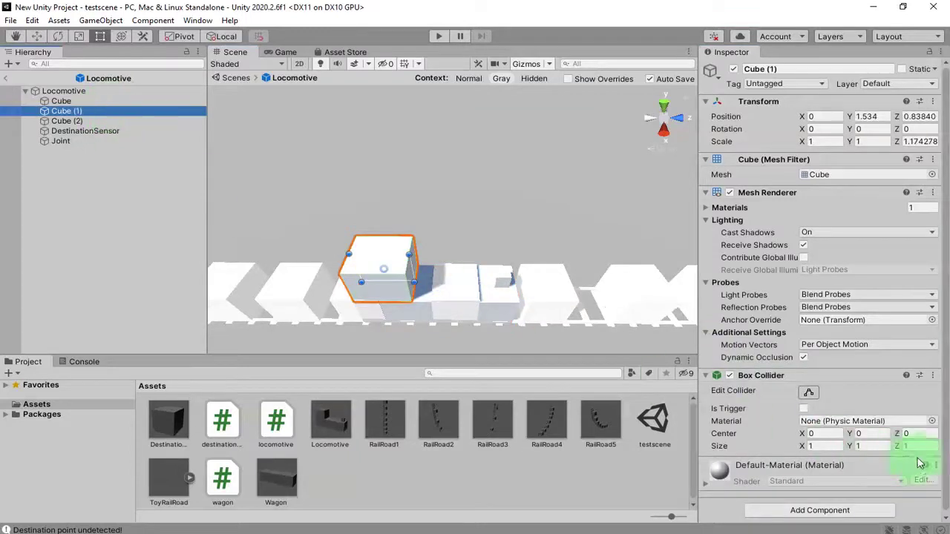
{"action": "left_click", "coordinate": [933, 377]}
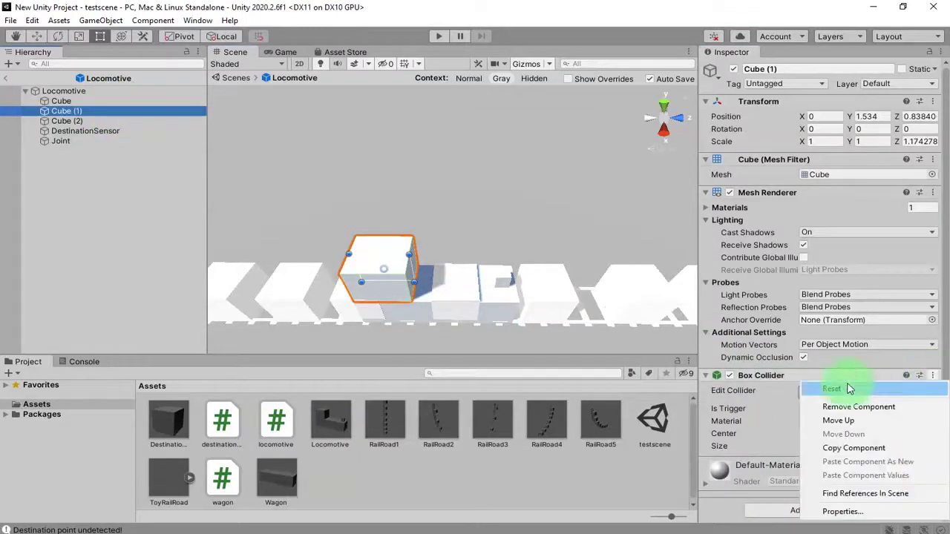
{"action": "left_click", "coordinate": [844, 403]}
{"action": "middle_click_drag", "start_coordinate": [400, 297], "coordinate": [418, 263]}
Remove the Box Collider component from Cube (2), the locomotive's small chimney block.
{"action": "left_click", "coordinate": [72, 122]}
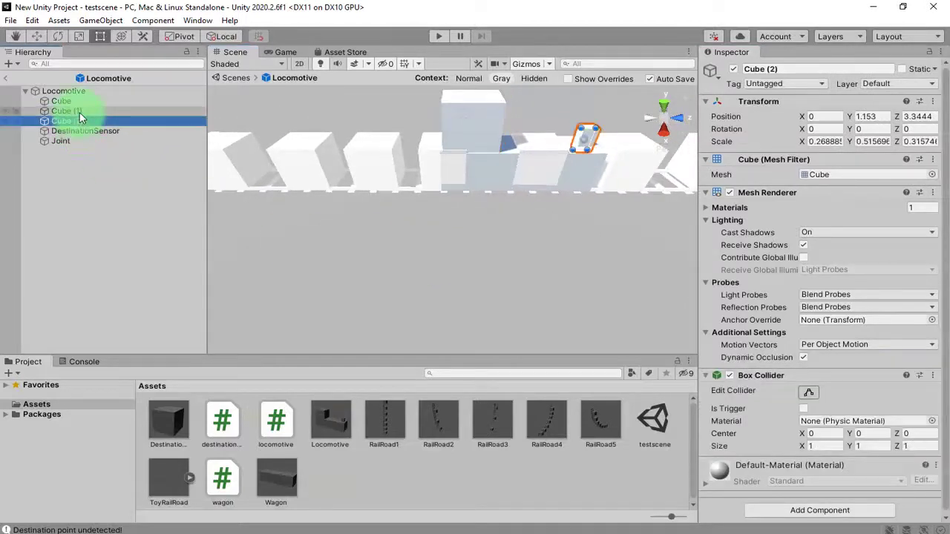
{"action": "left_click", "coordinate": [79, 112]}
{"action": "left_click", "coordinate": [80, 122]}
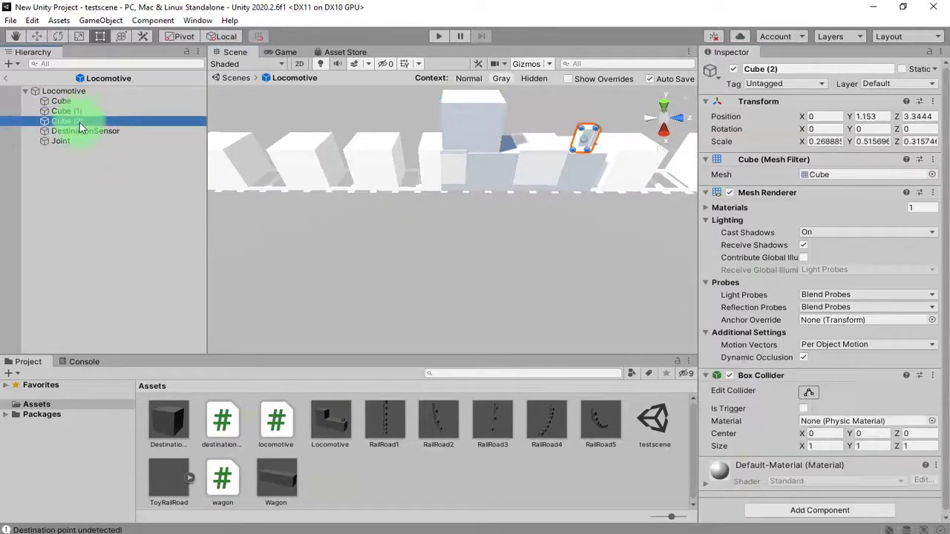
{"action": "left_click", "coordinate": [934, 377]}
{"action": "left_click", "coordinate": [868, 408]}
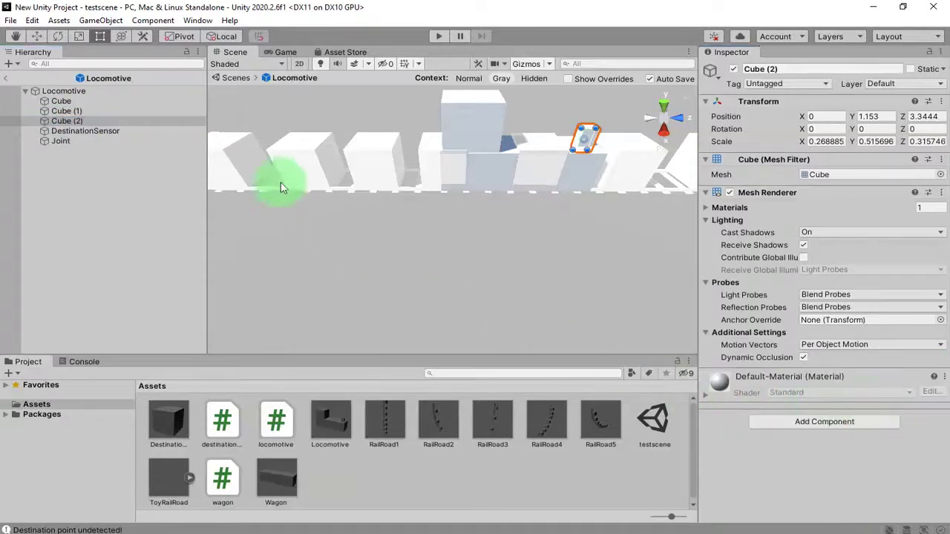
Check the components of the Locomotive prefab's child objects and its root object for remaining colliders.
{"action": "left_click", "coordinate": [61, 141]}
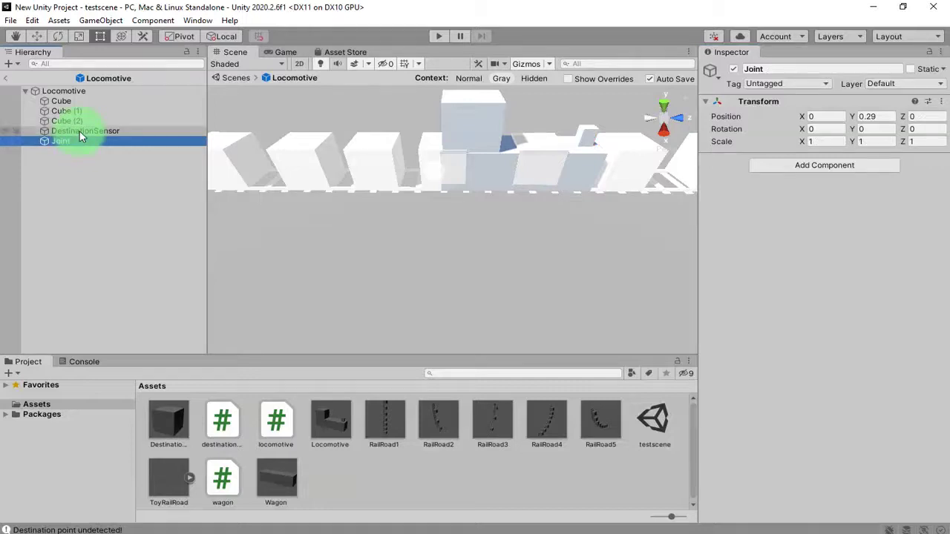
{"action": "left_click", "coordinate": [79, 131]}
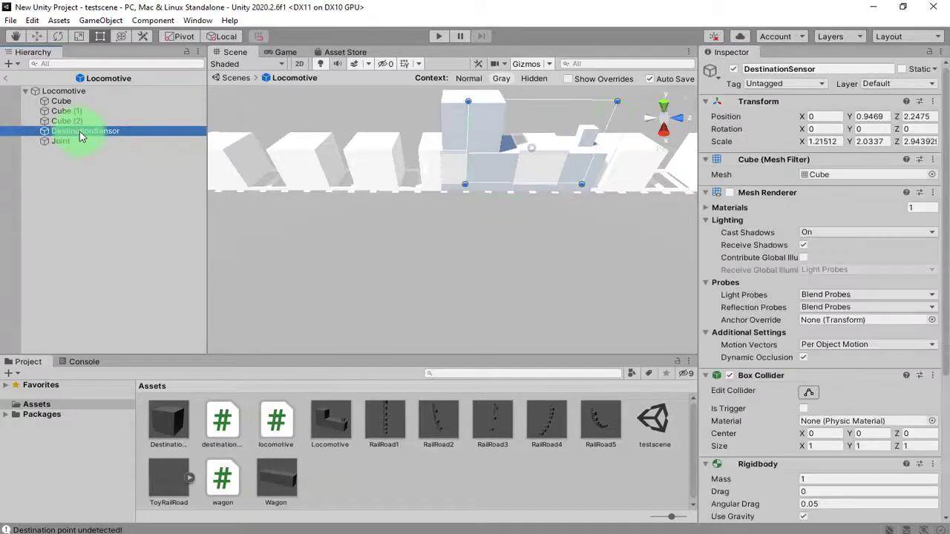
{"action": "left_click", "coordinate": [83, 121]}
{"action": "left_click", "coordinate": [85, 111]}
{"action": "left_click", "coordinate": [86, 100]}
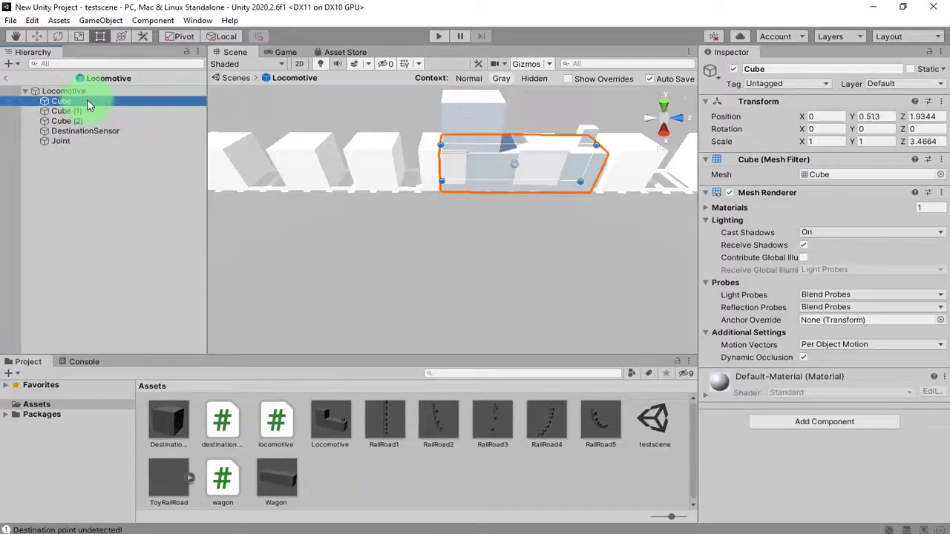
{"action": "left_click", "coordinate": [86, 92]}
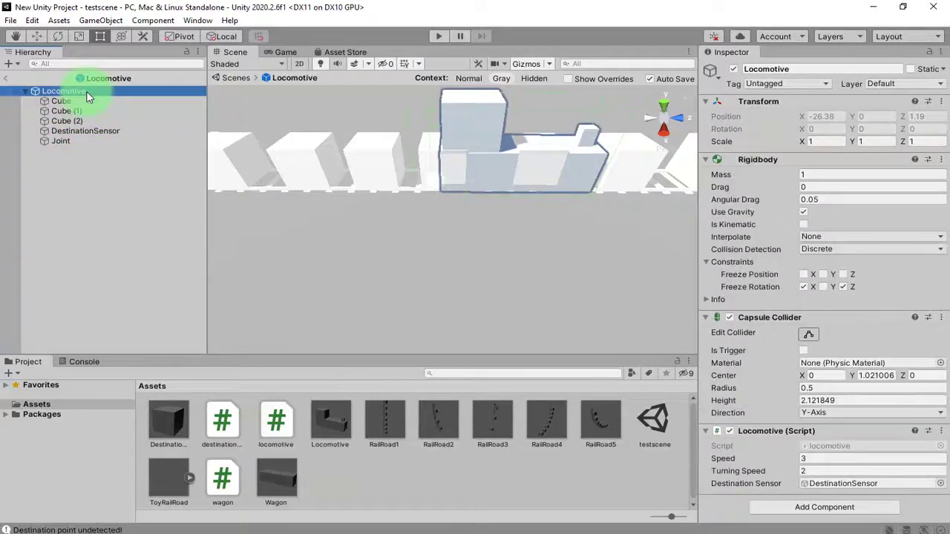
{"action": "scroll", "coordinate": [484, 174], "scroll_direction": "up", "scroll_amount": 4}
{"action": "middle_click_drag", "start_coordinate": [460, 204], "coordinate": [446, 168]}
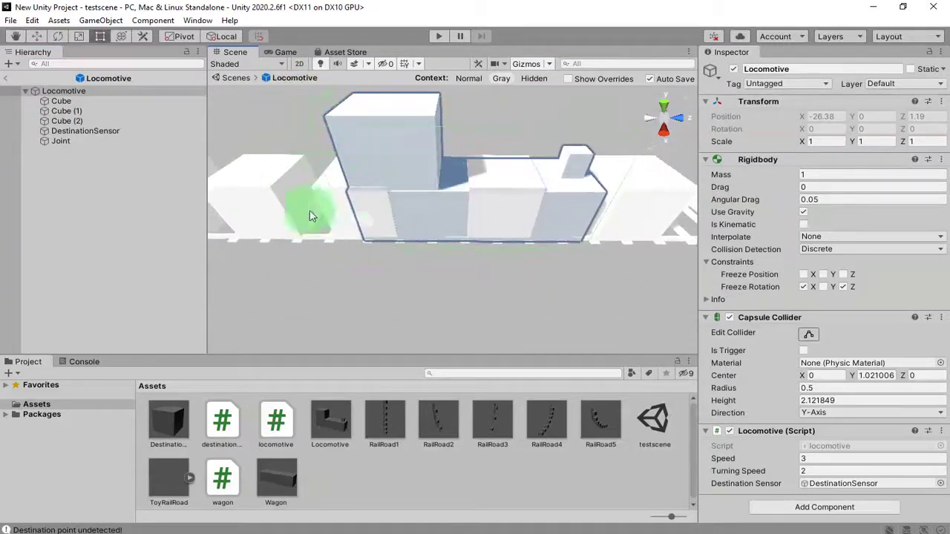
Return from the Locomotive prefab to testscene, run it, and follow the locomotive around the first curve in the Scene view.
{"action": "left_click", "coordinate": [6, 78]}
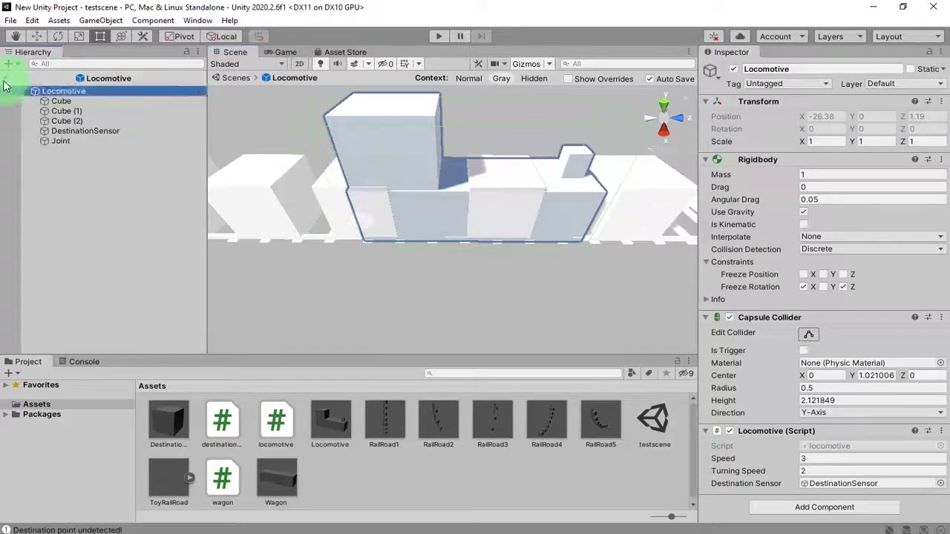
{"action": "left_click", "coordinate": [440, 37]}
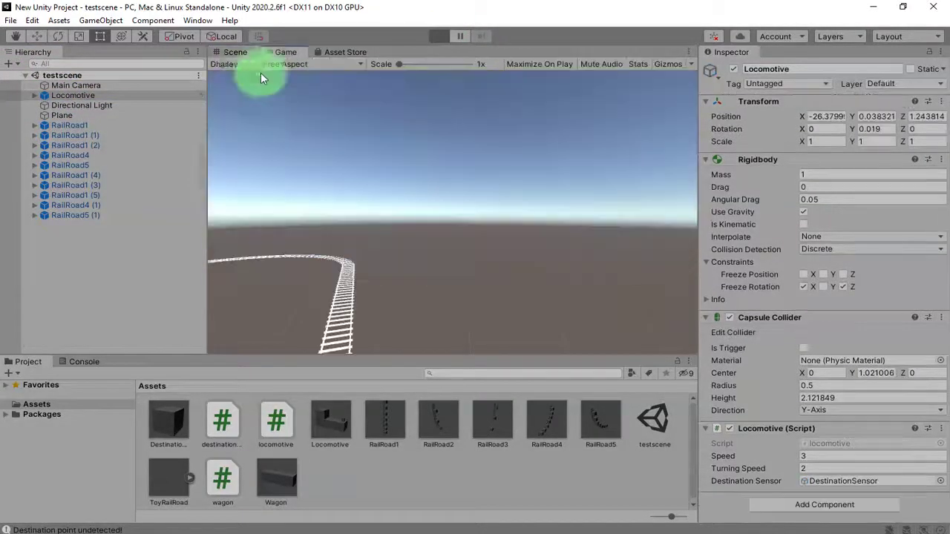
{"action": "left_click", "coordinate": [237, 53]}
{"action": "middle_click_drag", "start_coordinate": [582, 267], "coordinate": [533, 260]}
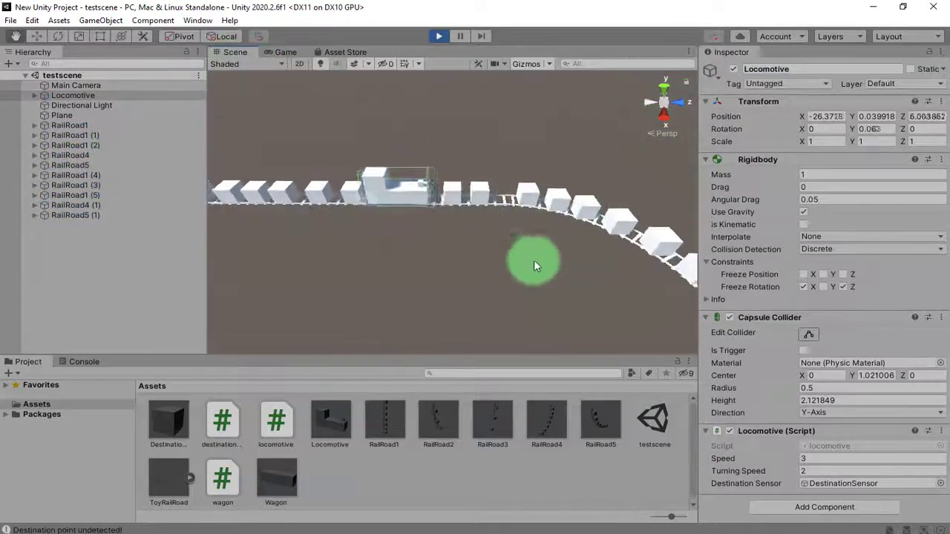
{"action": "left_click_drag", "start_coordinate": [453, 255], "coordinate": [475, 260]}
{"action": "scroll", "coordinate": [475, 265], "scroll_direction": "up", "scroll_amount": 2}
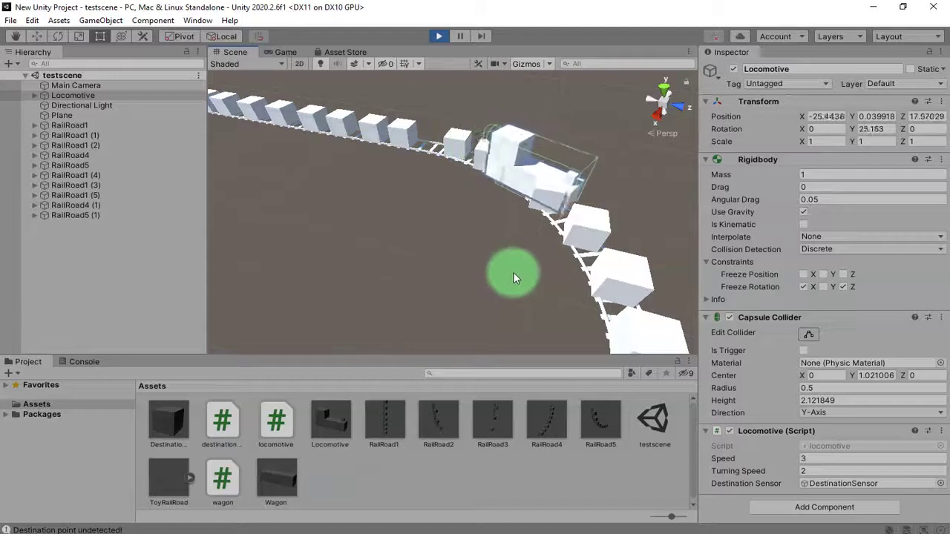
{"action": "left_click_drag", "start_coordinate": [512, 283], "coordinate": [584, 302]}
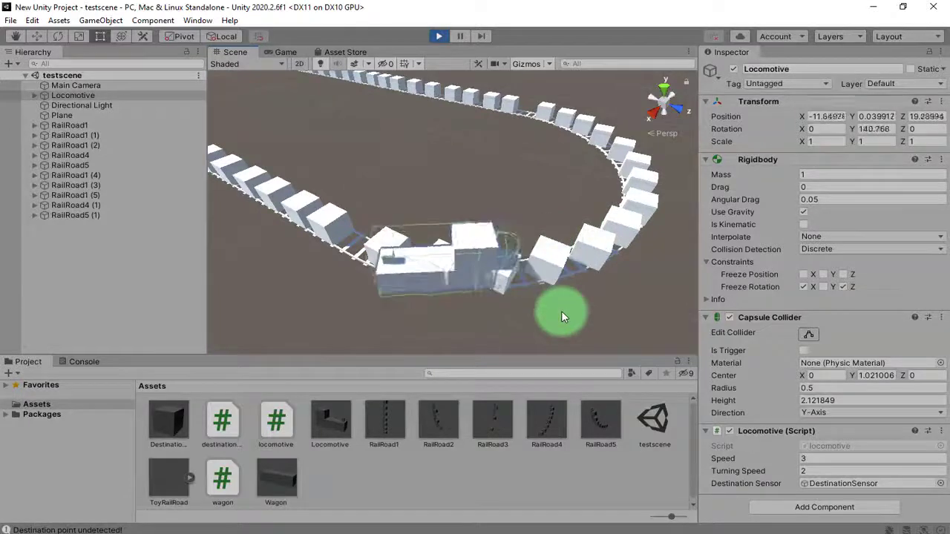
{"action": "left_click_drag", "start_coordinate": [562, 311], "coordinate": [484, 280]}
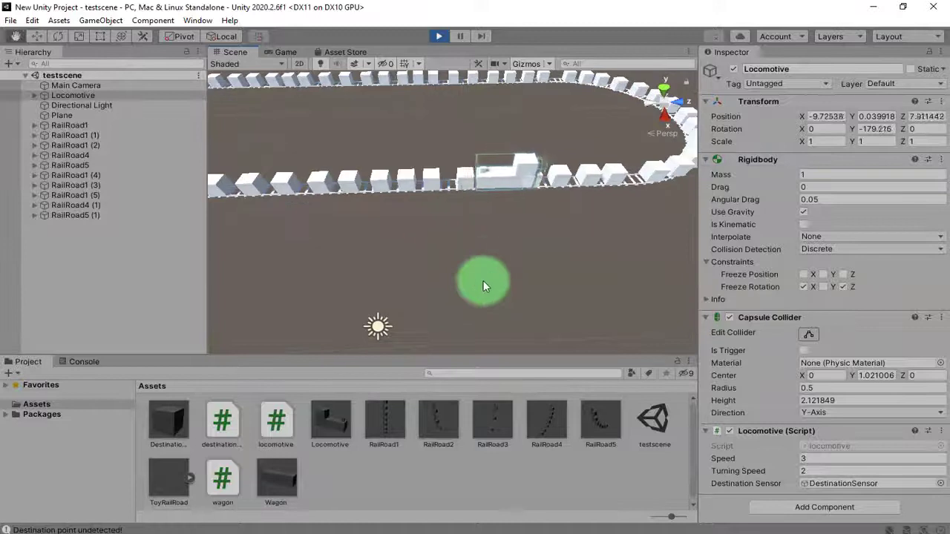
Watch the running locomotive travel the whole oval track from several angles in the Scene view.
{"action": "left_click_drag", "start_coordinate": [433, 248], "coordinate": [495, 309], "text": "alt"}
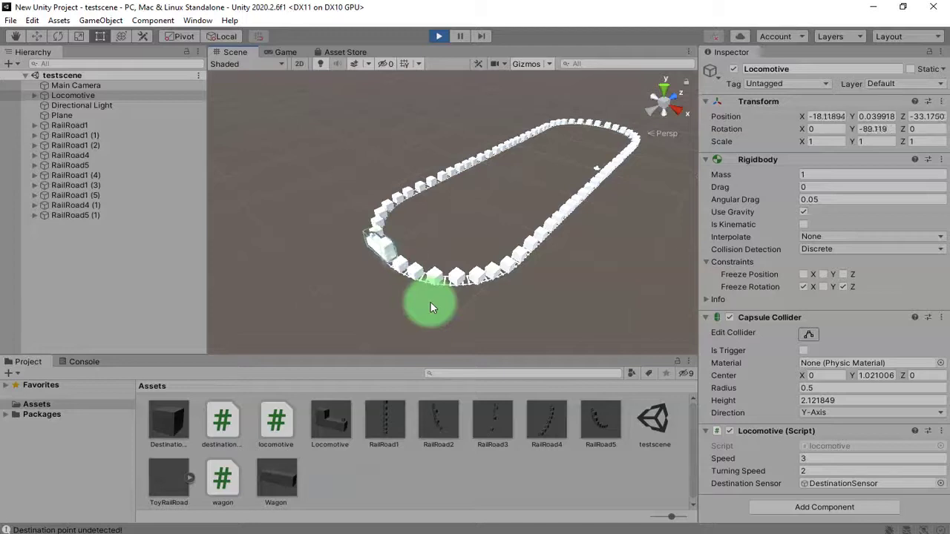
{"action": "left_click_drag", "start_coordinate": [413, 298], "coordinate": [547, 287], "text": "alt"}
{"action": "middle_click_drag", "start_coordinate": [475, 207], "coordinate": [398, 217]}
{"action": "left_click_drag", "start_coordinate": [398, 216], "coordinate": [607, 311], "text": "alt"}
{"action": "mouse_move", "coordinate": [381, 304]}
{"action": "left_mouse_down", "text": "alt"}
{"action": "mouse_move", "coordinate": [549, 274]}
{"action": "mouse_move", "coordinate": [465, 304]}
{"action": "mouse_move", "coordinate": [494, 308]}
{"action": "mouse_move", "coordinate": [426, 310]}
{"action": "mouse_move", "coordinate": [389, 296]}
{"action": "mouse_move", "coordinate": [384, 308]}
{"action": "left_mouse_up", "text": "alt"}
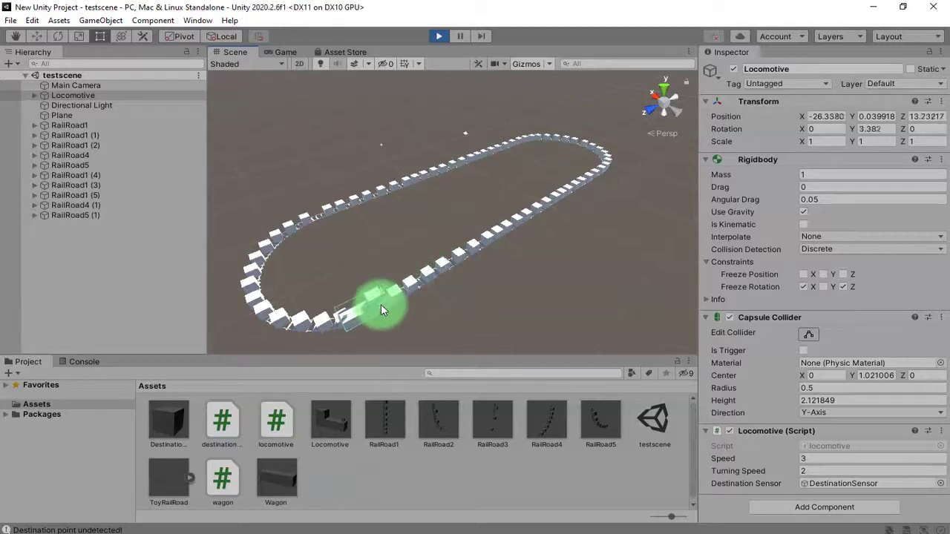
{"action": "middle_click_drag", "start_coordinate": [414, 311], "coordinate": [386, 290]}
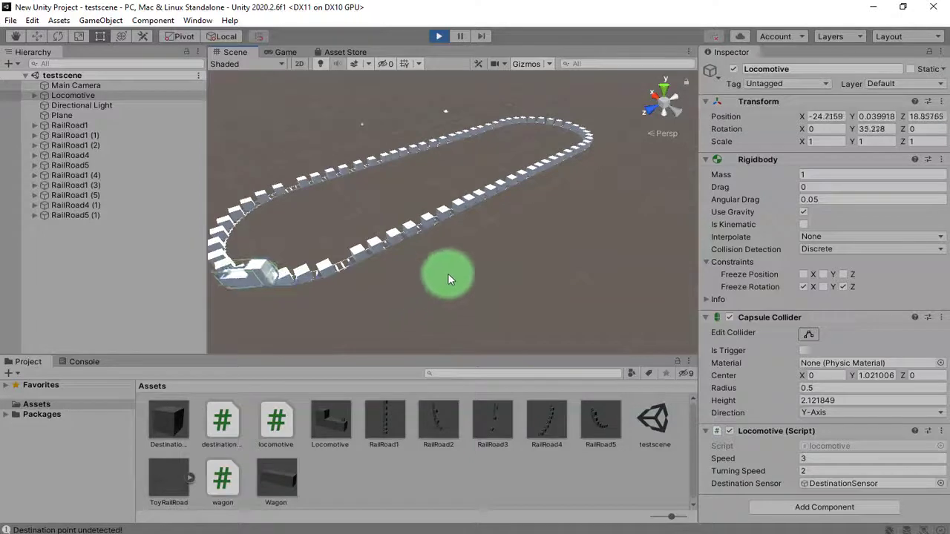
{"action": "left_click_drag", "start_coordinate": [424, 236], "coordinate": [578, 242], "text": "alt"}
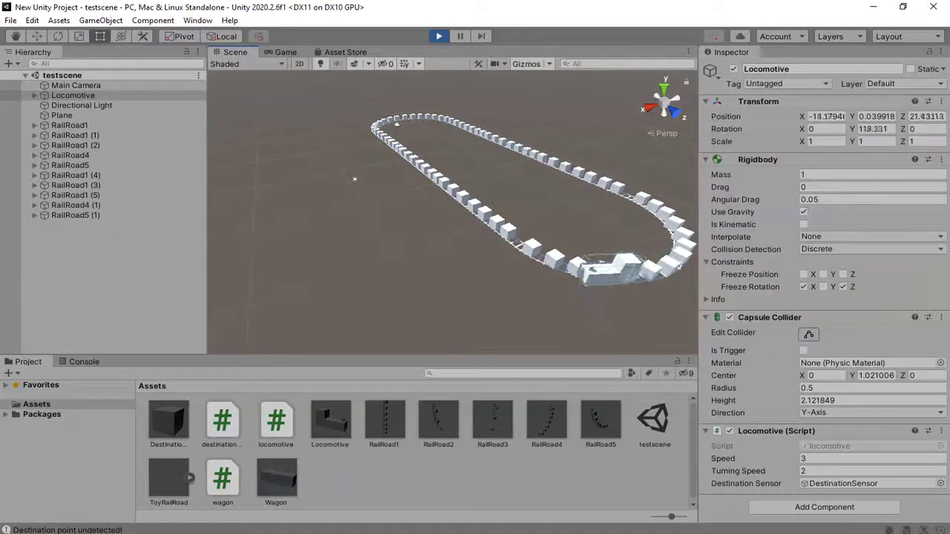